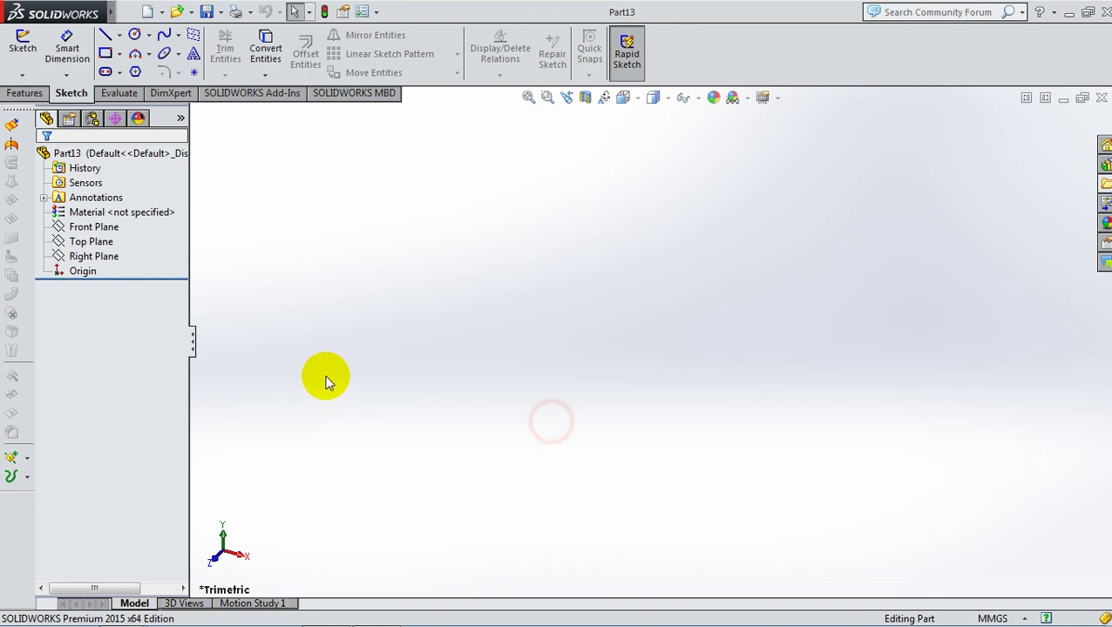
Start a sketch on the Front Plane and draw a hexagon centred on the origin.
{"action": "left_click", "coordinate": [90, 226]}
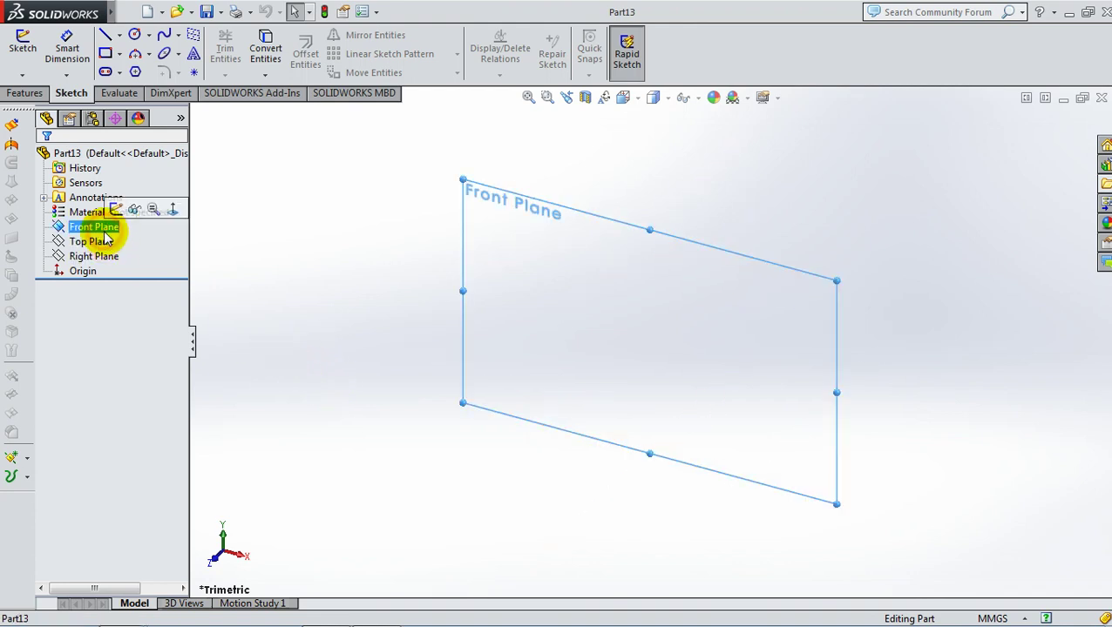
{"action": "left_click", "coordinate": [116, 211]}
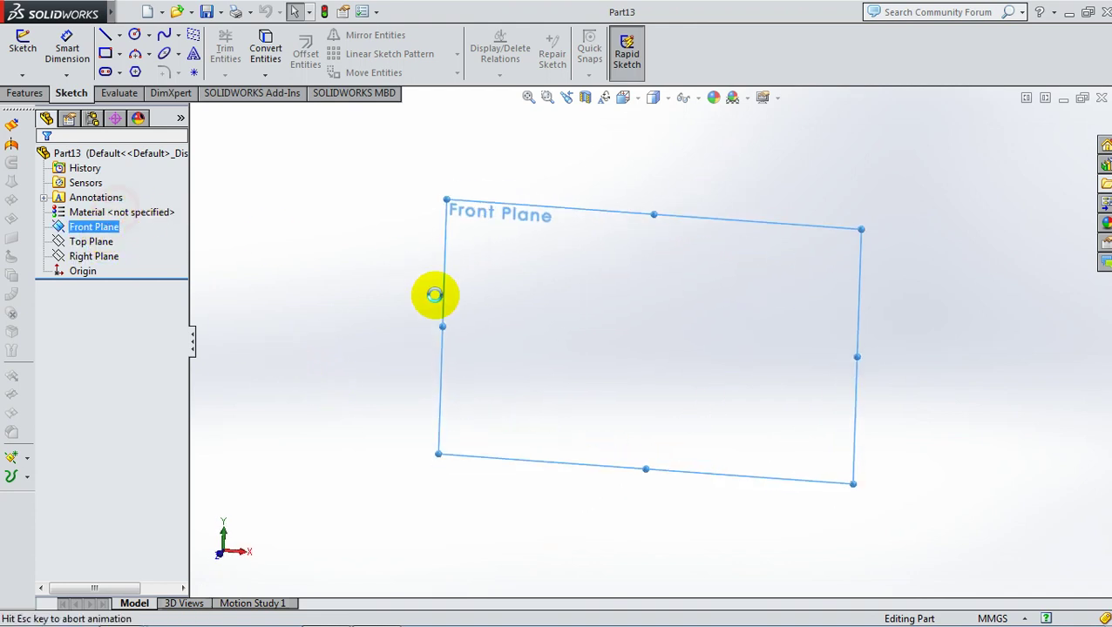
{"action": "left_click", "coordinate": [135, 73]}
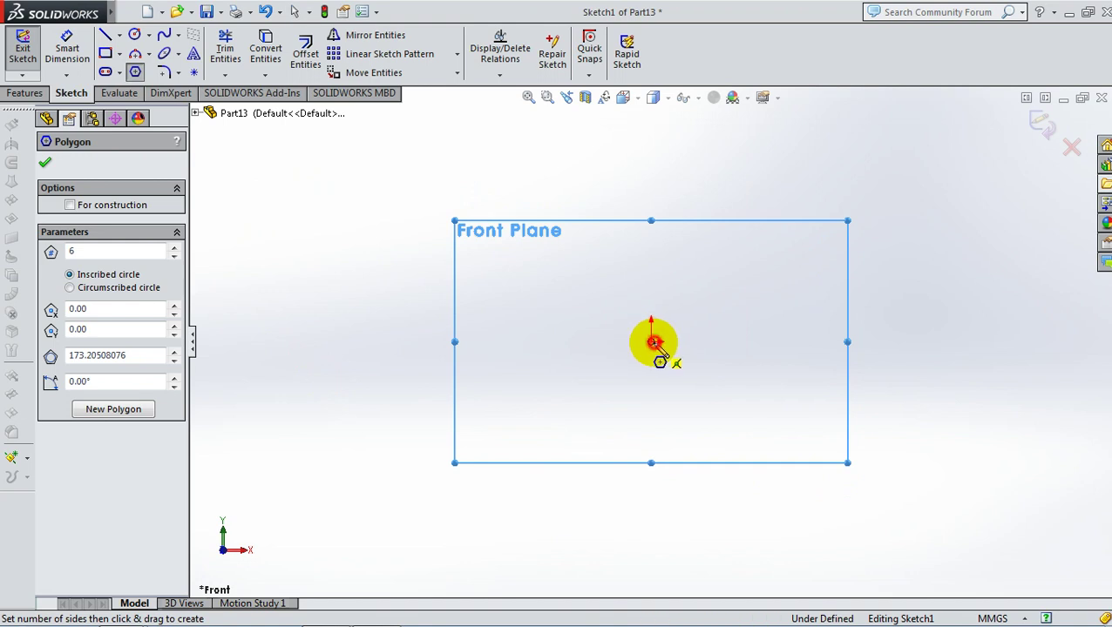
{"action": "left_click_drag", "start_coordinate": [654, 341], "coordinate": [641, 312]}
Dimension the hexagon to 5 mm and exit the sketch.
{"action": "left_click", "coordinate": [83, 49]}
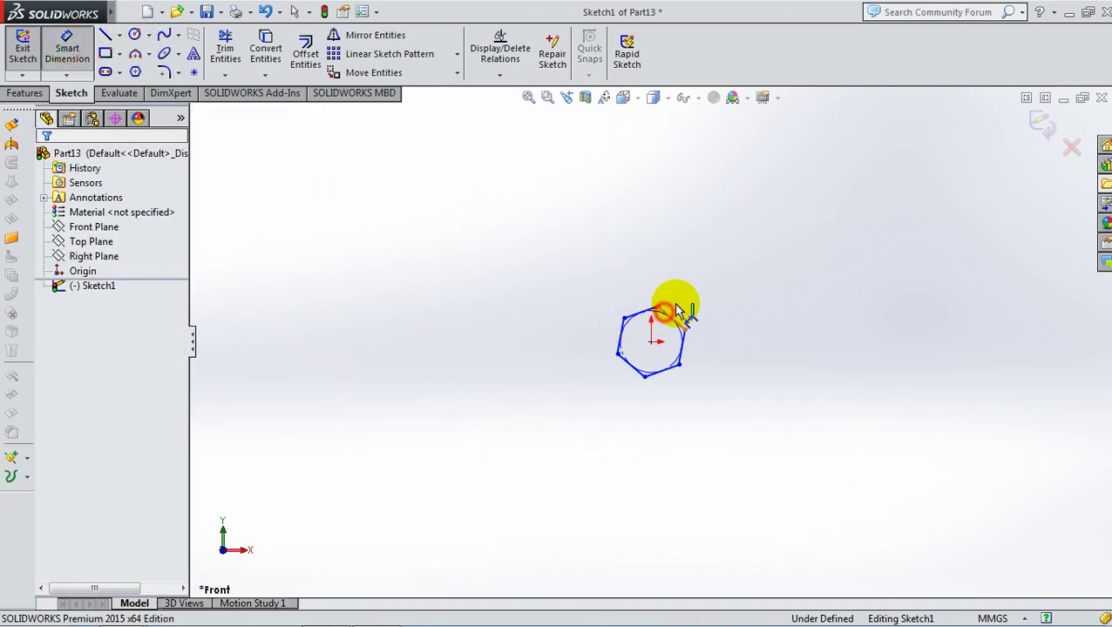
{"action": "left_click", "coordinate": [677, 312]}
{"action": "left_click", "coordinate": [702, 293]}
{"action": "type", "text": "5"}
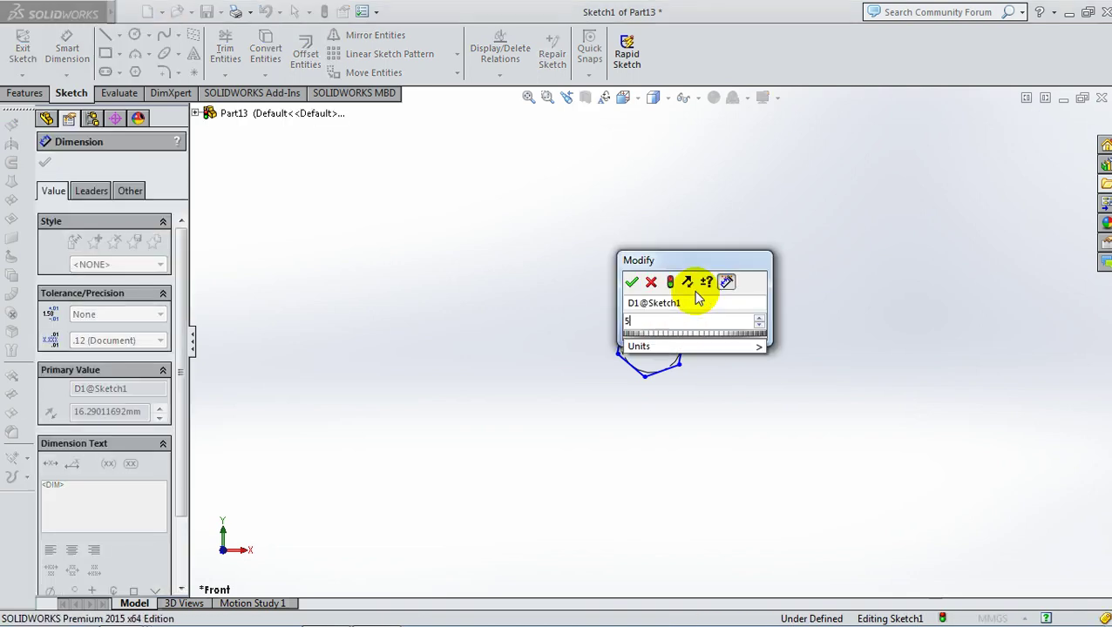
{"action": "key", "text": "Return"}
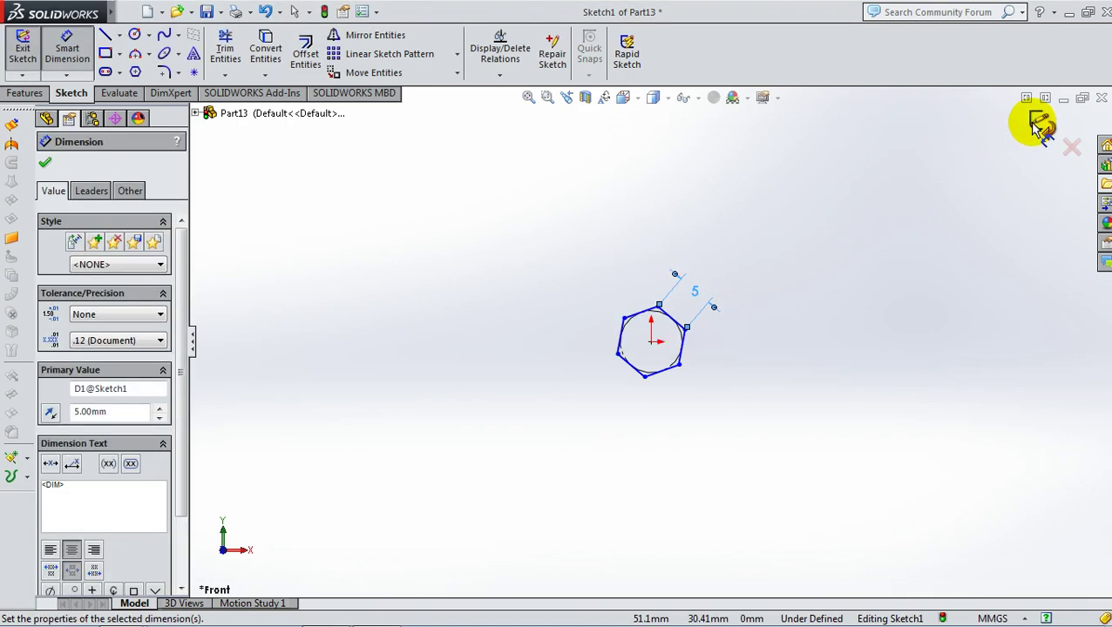
{"action": "left_click", "coordinate": [1037, 124]}
{"action": "left_click", "coordinate": [1035, 122]}
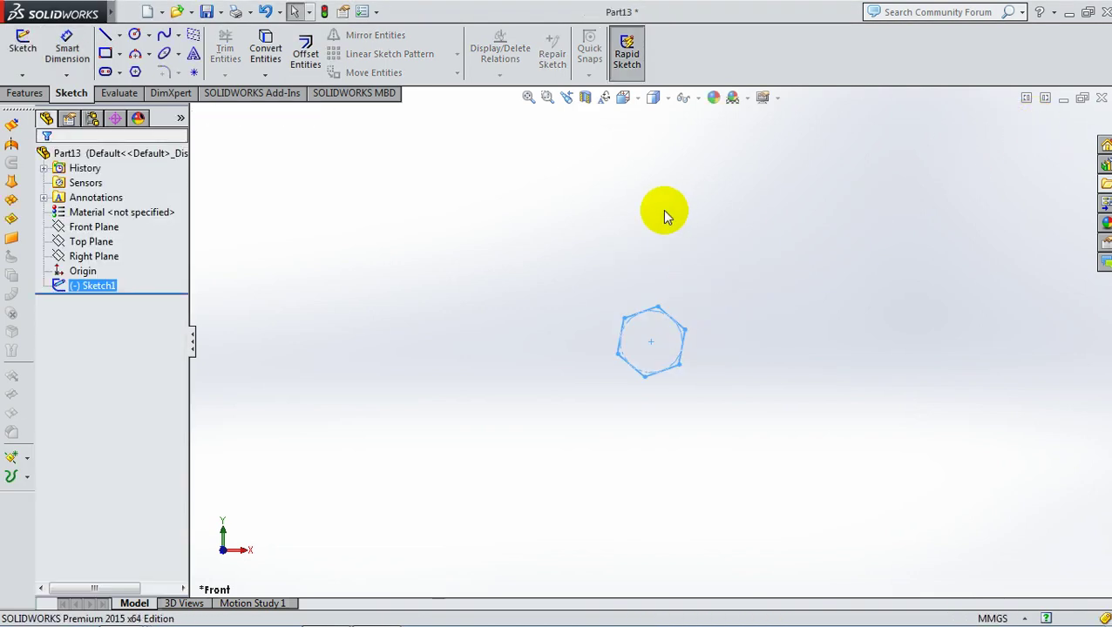
Start a new sketch on the Top Plane, viewed normal to it and zoomed out.
{"action": "key", "text": "space"}
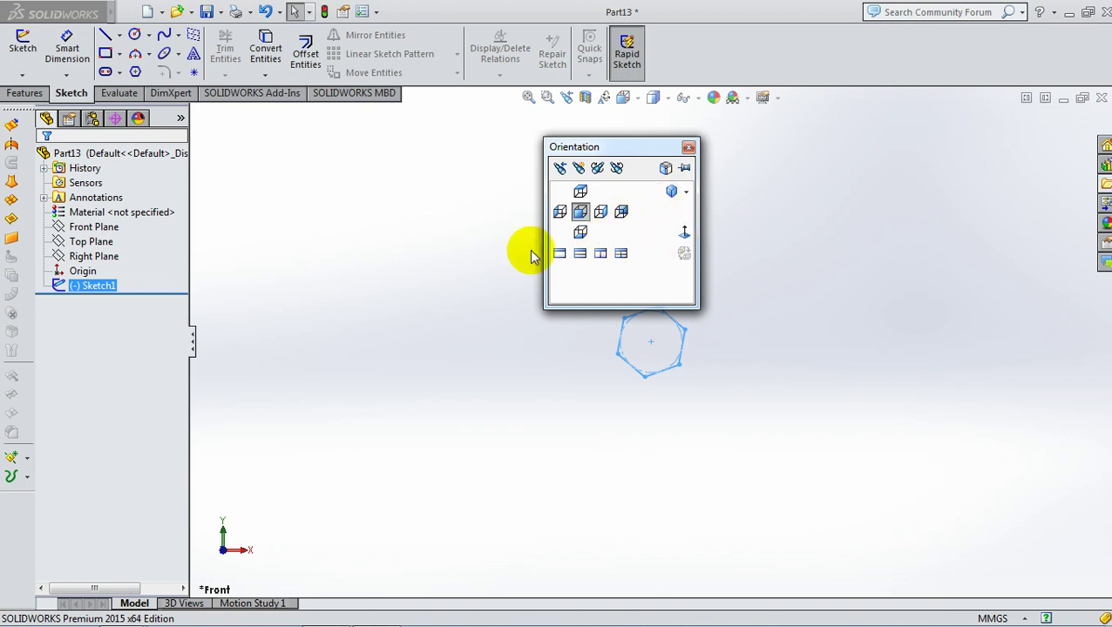
{"action": "left_click", "coordinate": [415, 252]}
{"action": "left_click", "coordinate": [88, 241]}
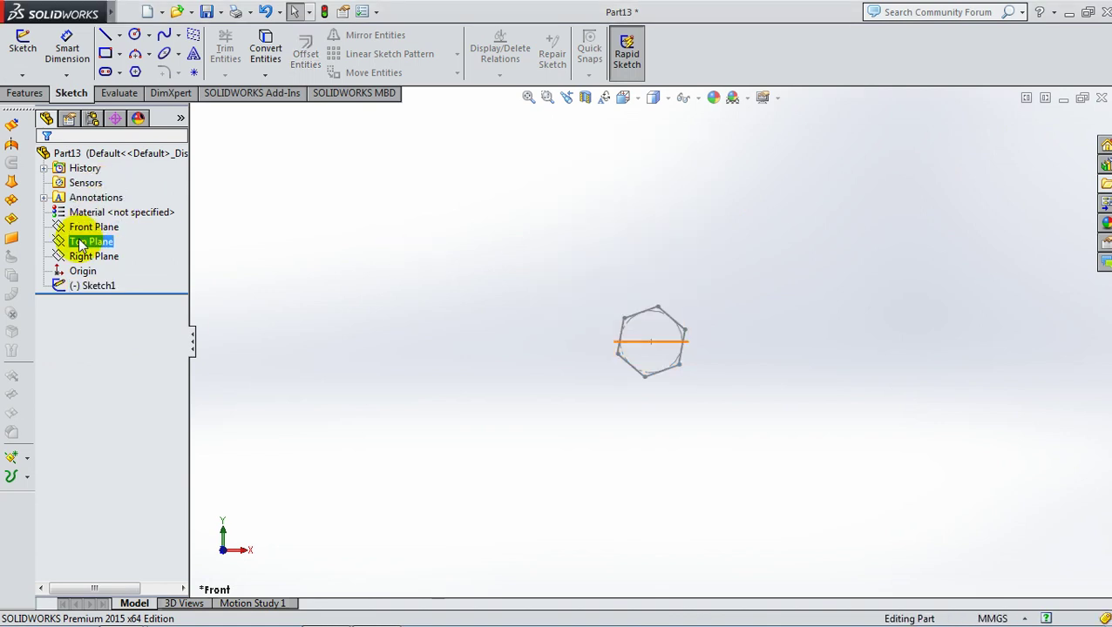
{"action": "left_click", "coordinate": [87, 216]}
{"action": "key", "text": "space"}
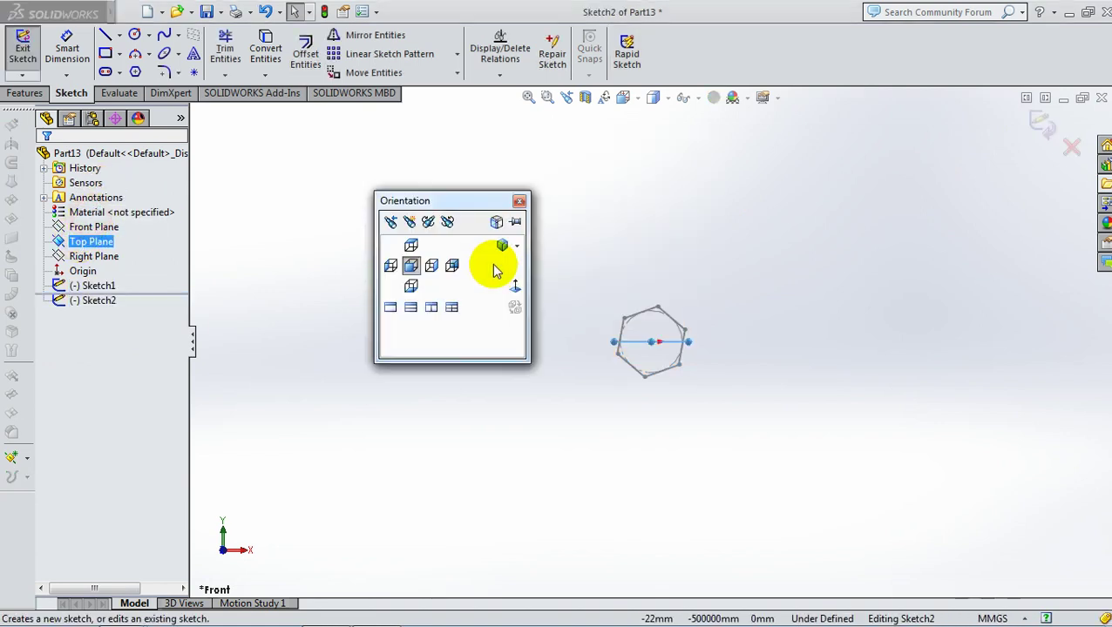
{"action": "left_click", "coordinate": [514, 288]}
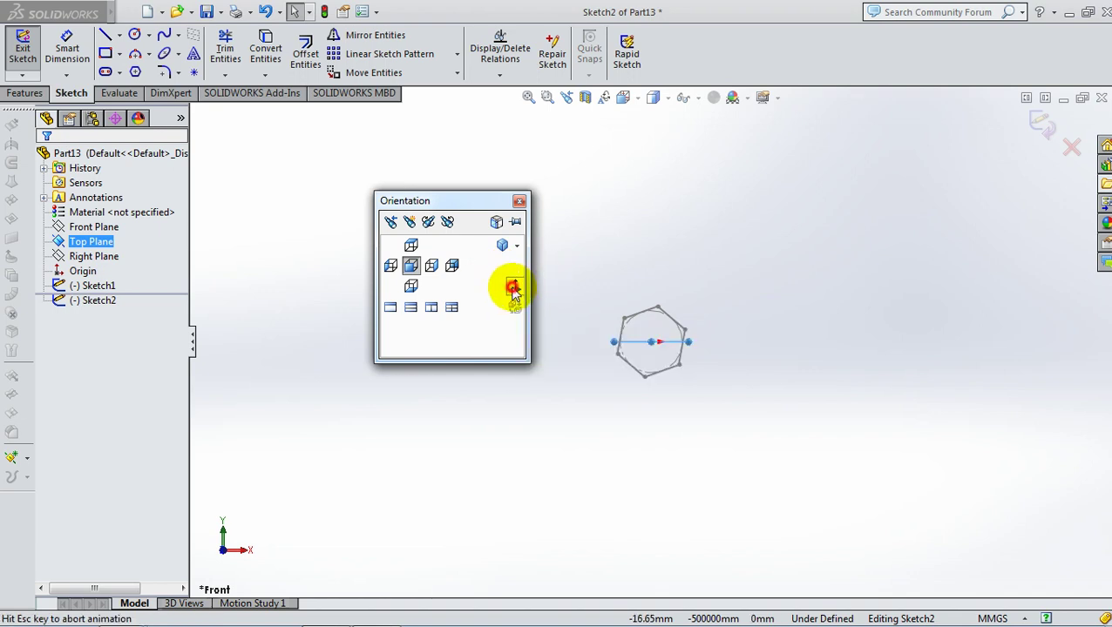
{"action": "key", "text": "z"}
{"action": "key", "text": "z"}
{"action": "key", "text": "z"}
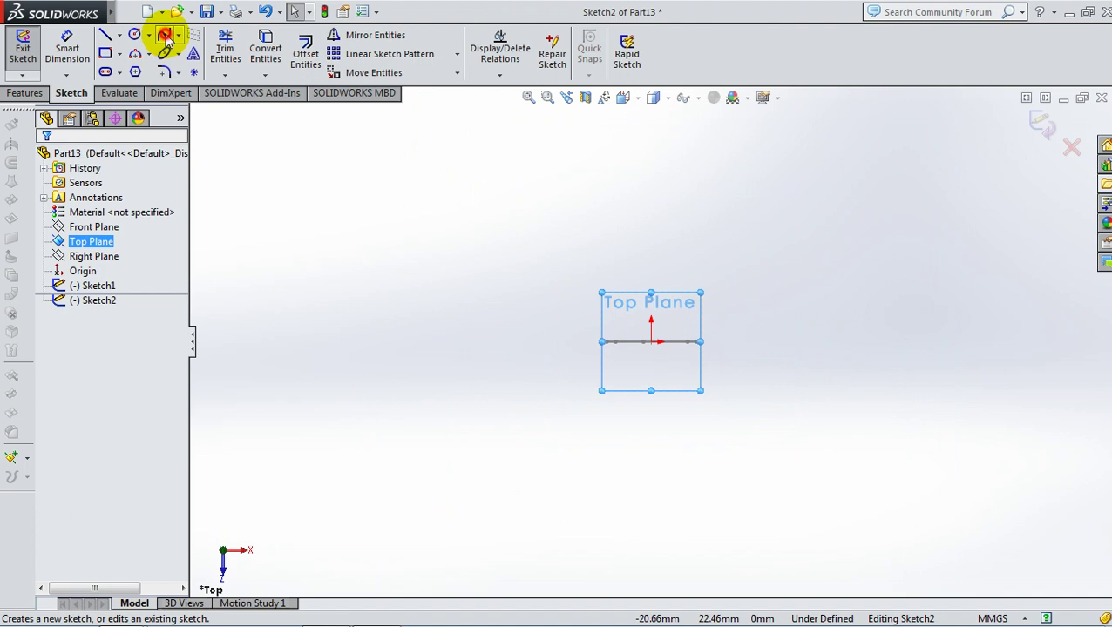
Draw a spline from the origin looping left and ending below it, then exit the sketch.
{"action": "left_click", "coordinate": [163, 35]}
{"action": "left_click", "coordinate": [651, 342]}
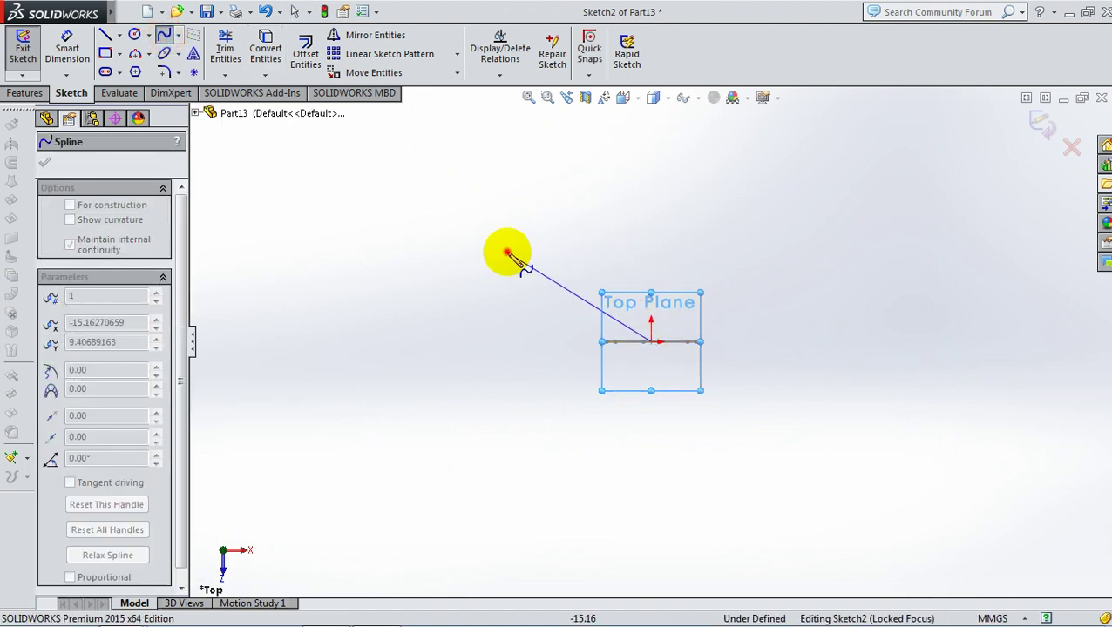
{"action": "left_click", "coordinate": [507, 251]}
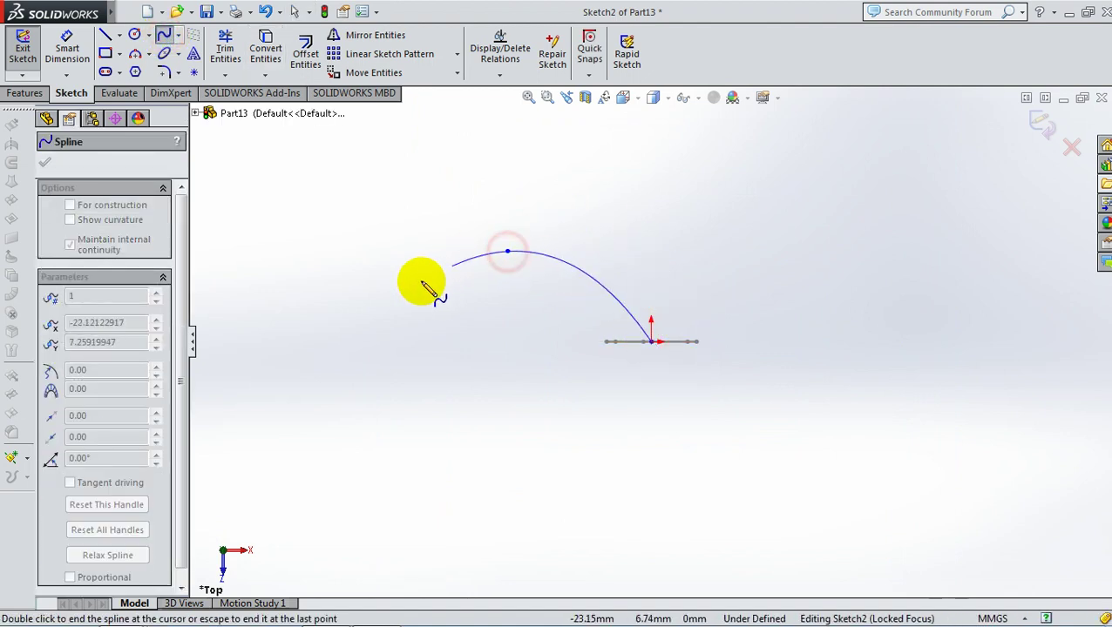
{"action": "left_click", "coordinate": [360, 327]}
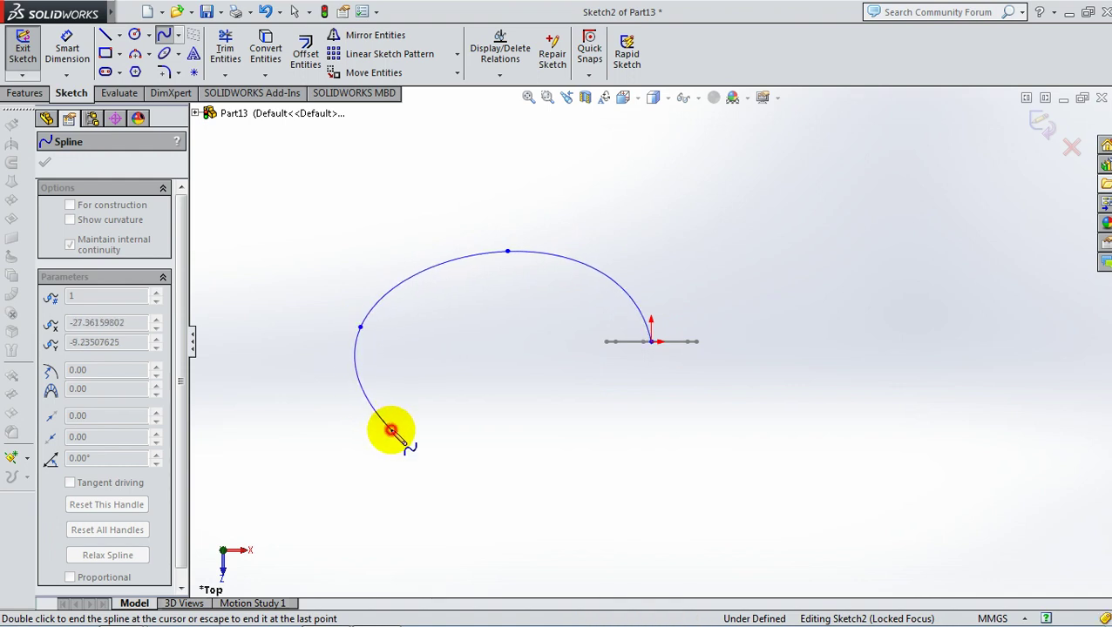
{"action": "left_click", "coordinate": [391, 431]}
{"action": "left_click", "coordinate": [517, 438]}
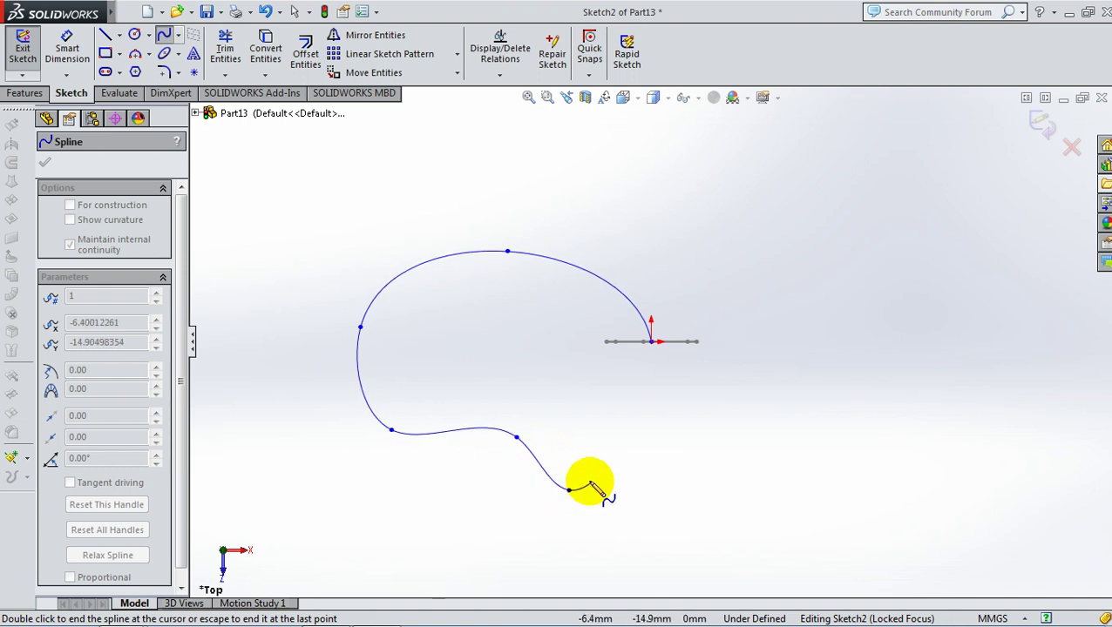
{"action": "double_click", "coordinate": [568, 491]}
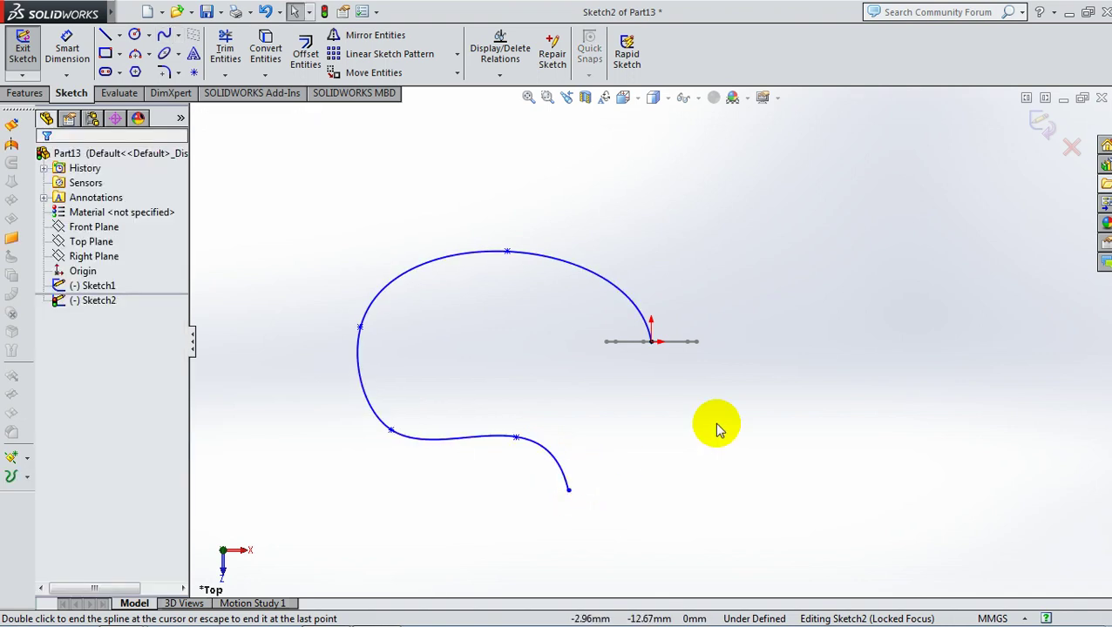
{"action": "left_click", "coordinate": [1044, 126]}
In isometric view, start a Surface-Sweep and clear Sketch2 from the profile selection.
{"action": "key", "text": "space"}
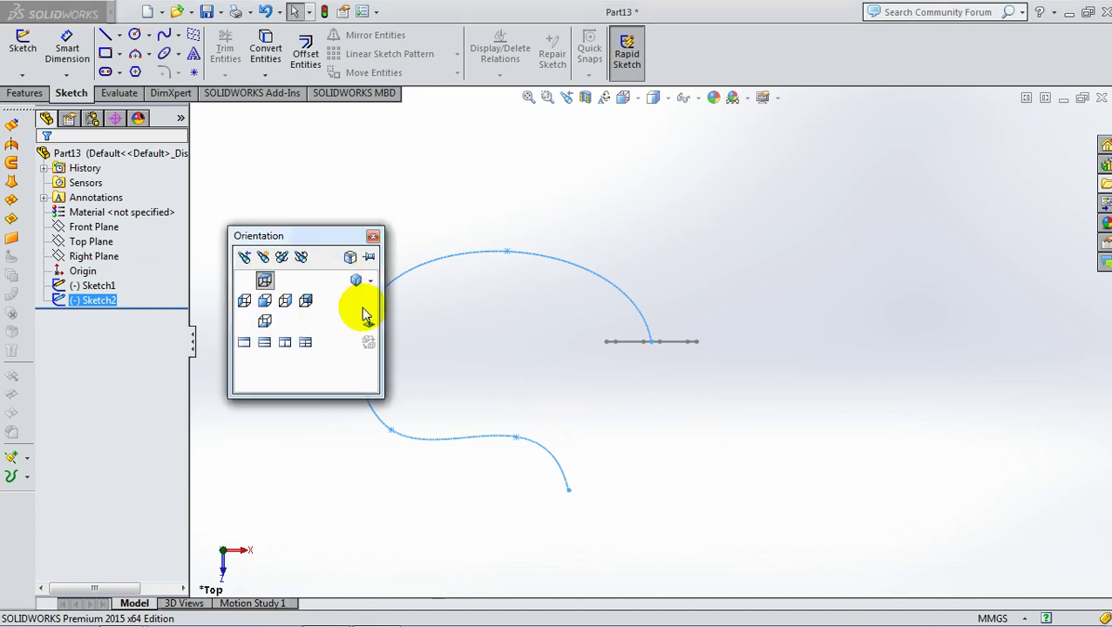
{"action": "left_click", "coordinate": [356, 280]}
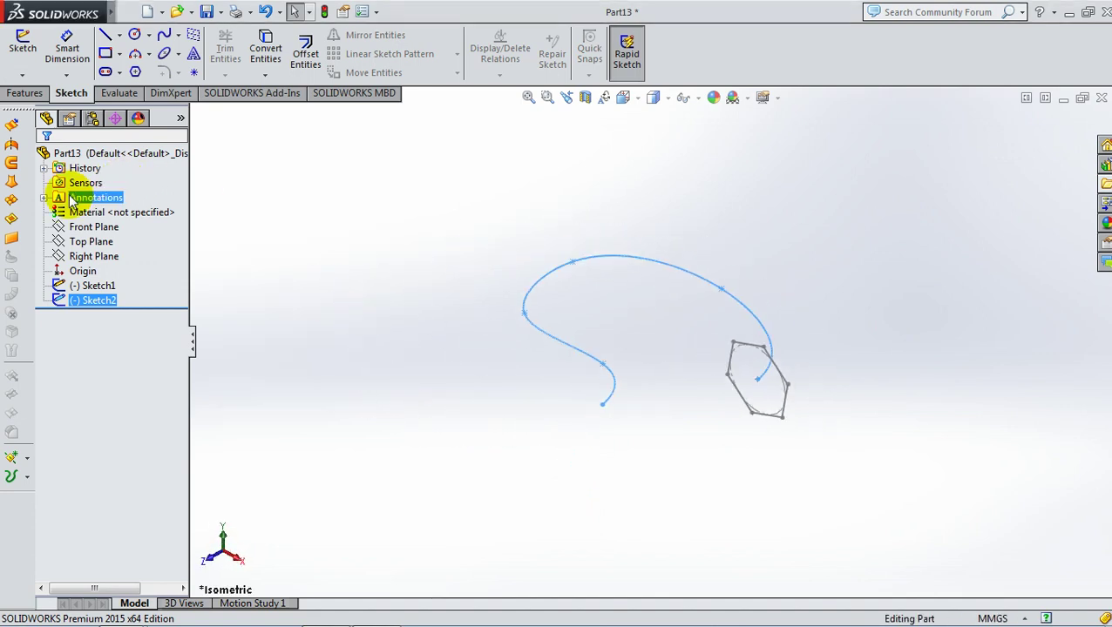
{"action": "left_click", "coordinate": [13, 166]}
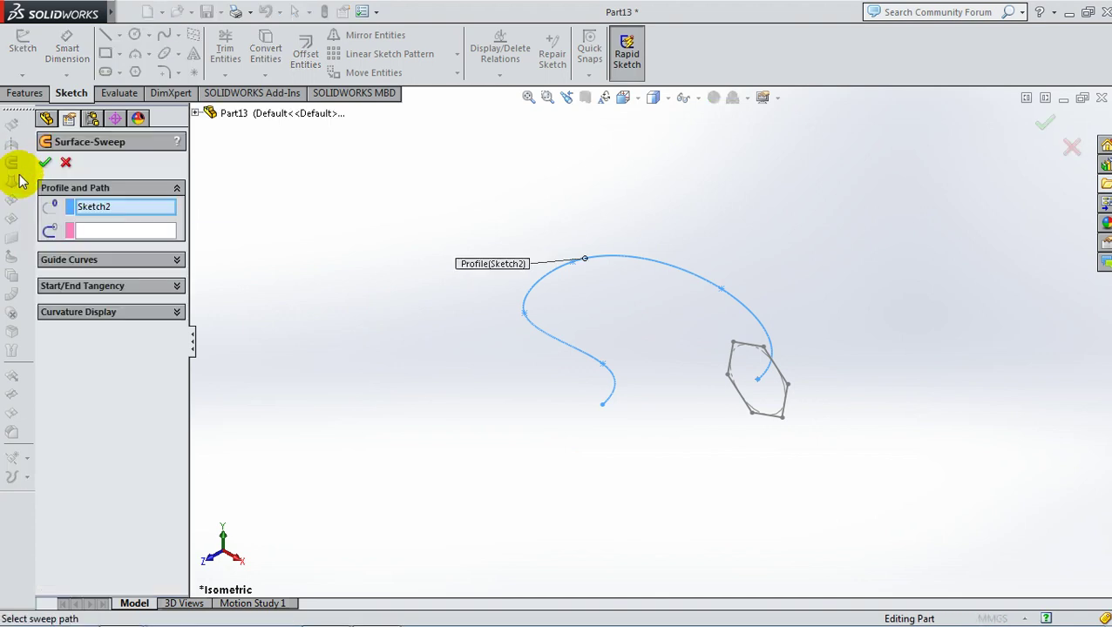
{"action": "right_click", "coordinate": [129, 209]}
{"action": "left_click", "coordinate": [162, 216]}
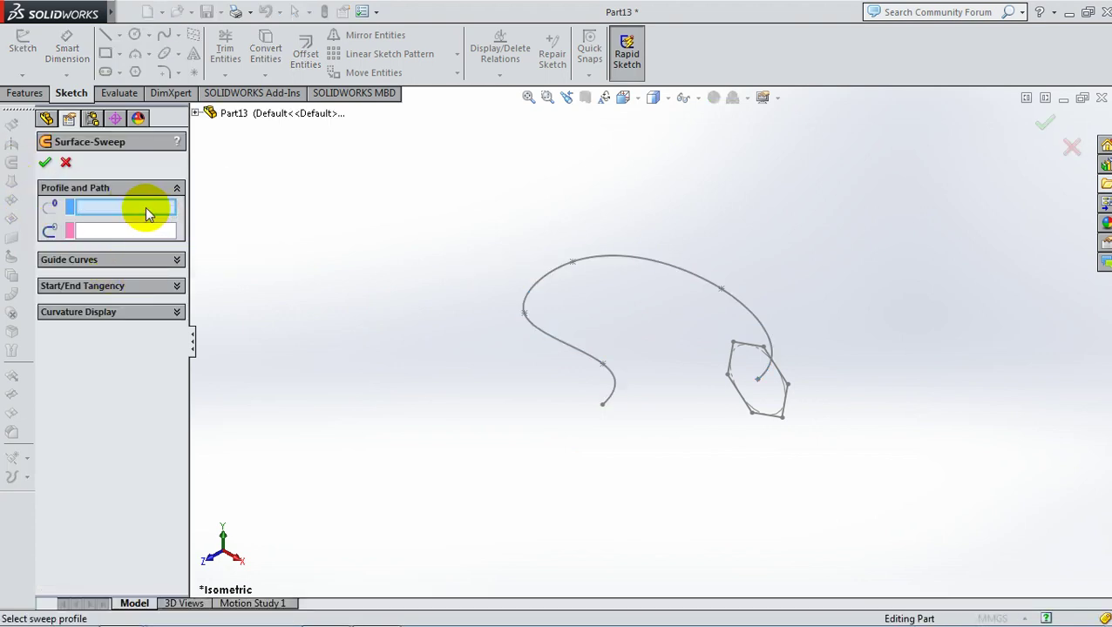
Set the hexagon Sketch1 as profile and spline Sketch2 as path, and expose the twist options.
{"action": "left_click", "coordinate": [751, 352]}
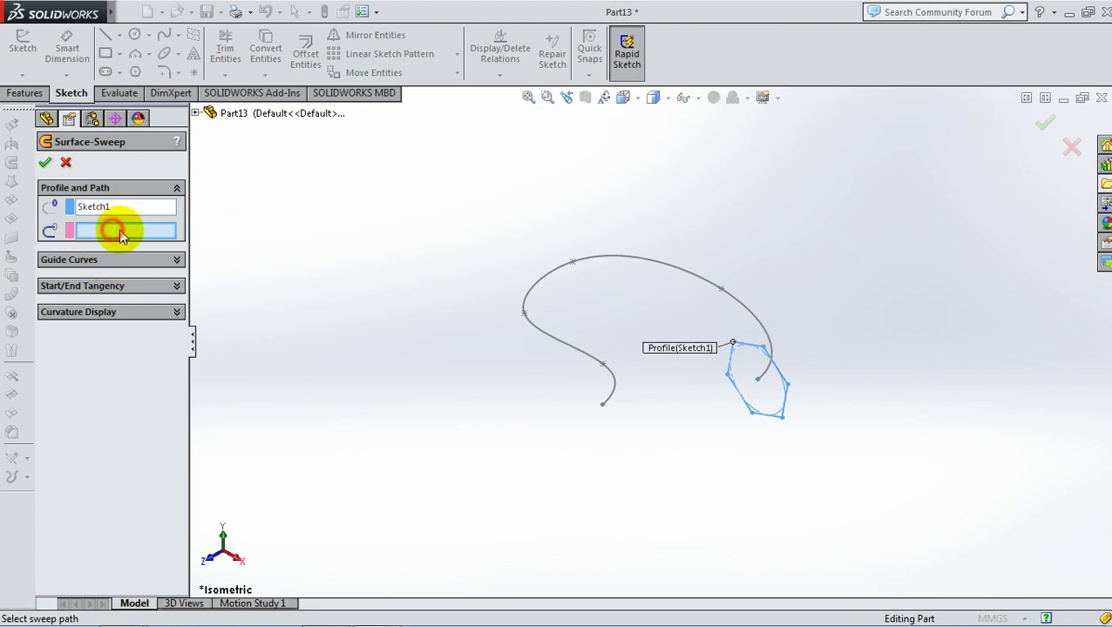
{"action": "left_click", "coordinate": [673, 265]}
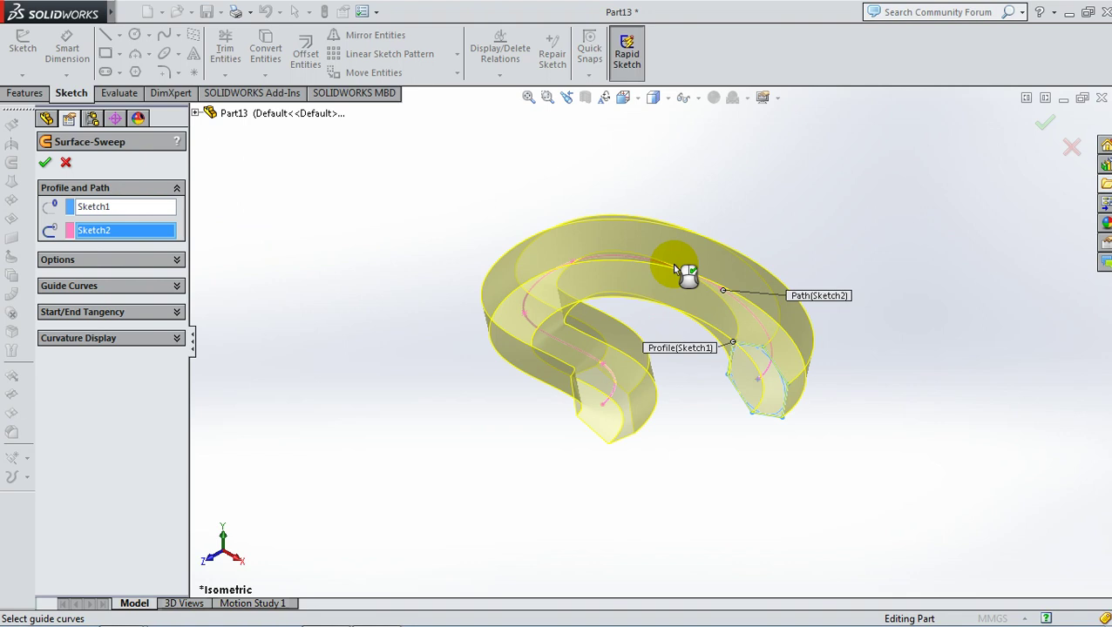
{"action": "scroll", "coordinate": [715, 383], "scroll_direction": "up", "scroll_amount": 4}
{"action": "scroll", "coordinate": [713, 385], "scroll_direction": "down", "scroll_amount": 2}
{"action": "scroll", "coordinate": [703, 388], "scroll_direction": "down", "scroll_amount": 2}
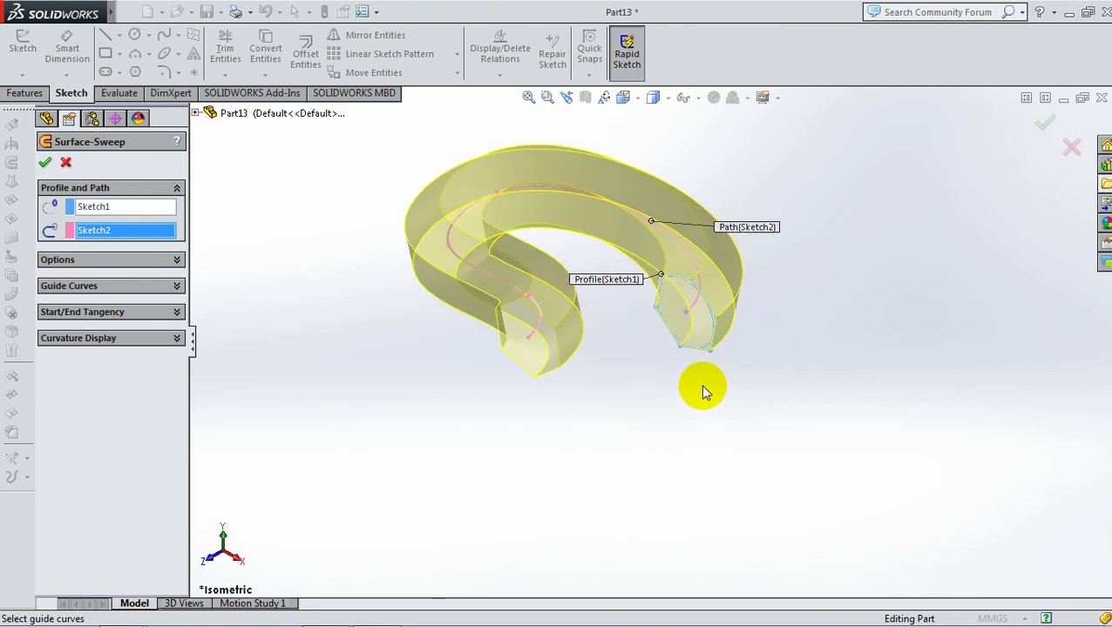
{"action": "left_click", "coordinate": [175, 259]}
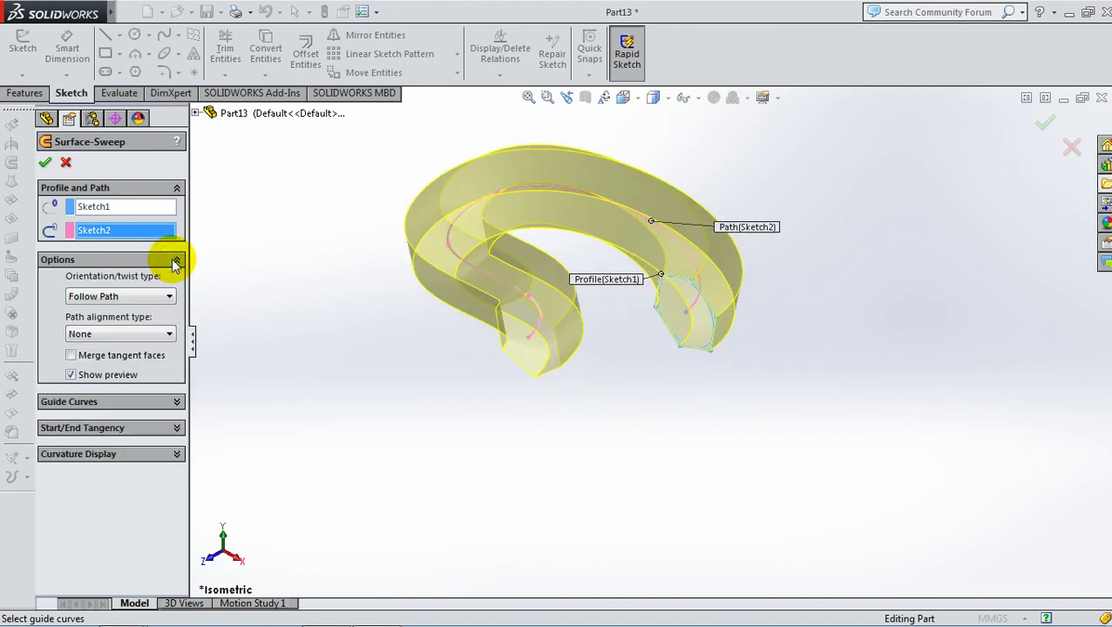
{"action": "left_click", "coordinate": [159, 297]}
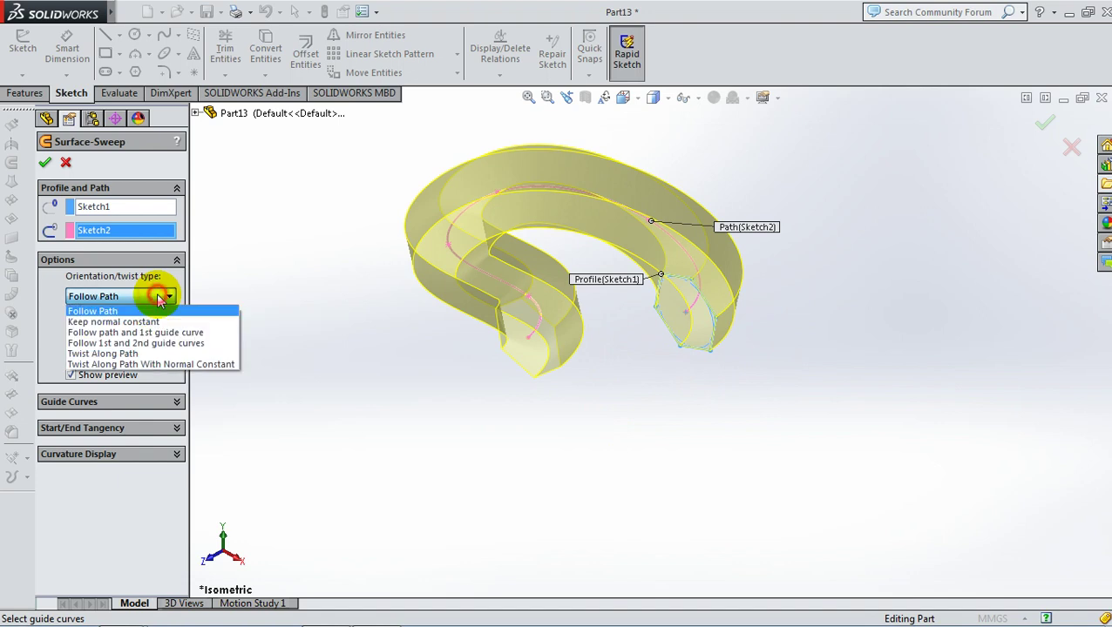
Use Twist Along Path With Normal Constant, trying 30 and 60 degrees, then accept at 120 degrees.
{"action": "left_click", "coordinate": [108, 365]}
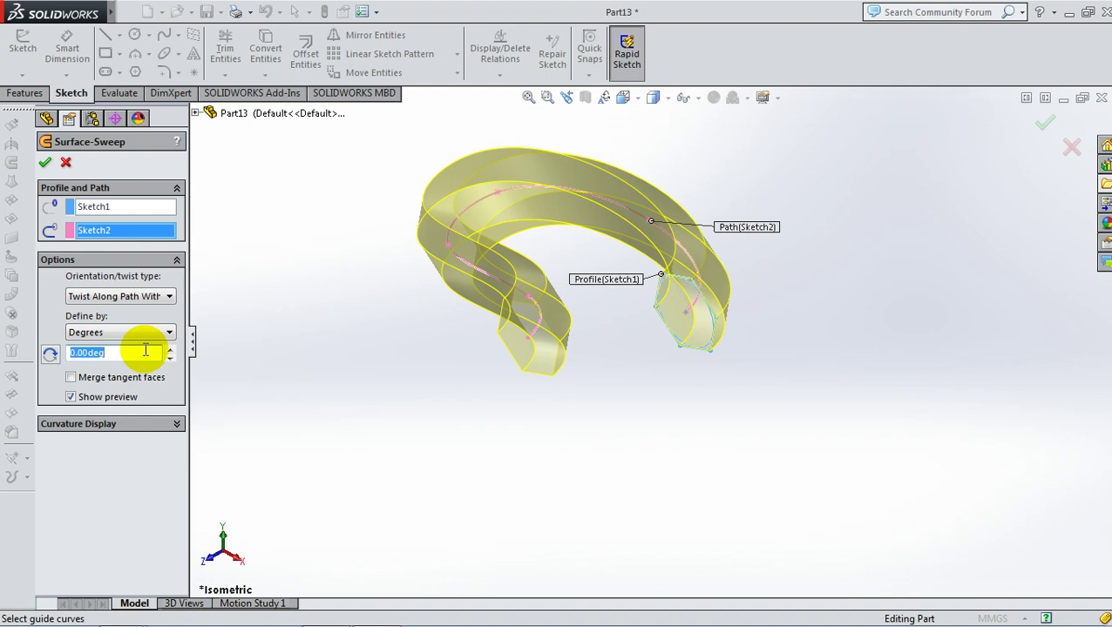
{"action": "type", "text": "30"}
{"action": "key", "text": "Return"}
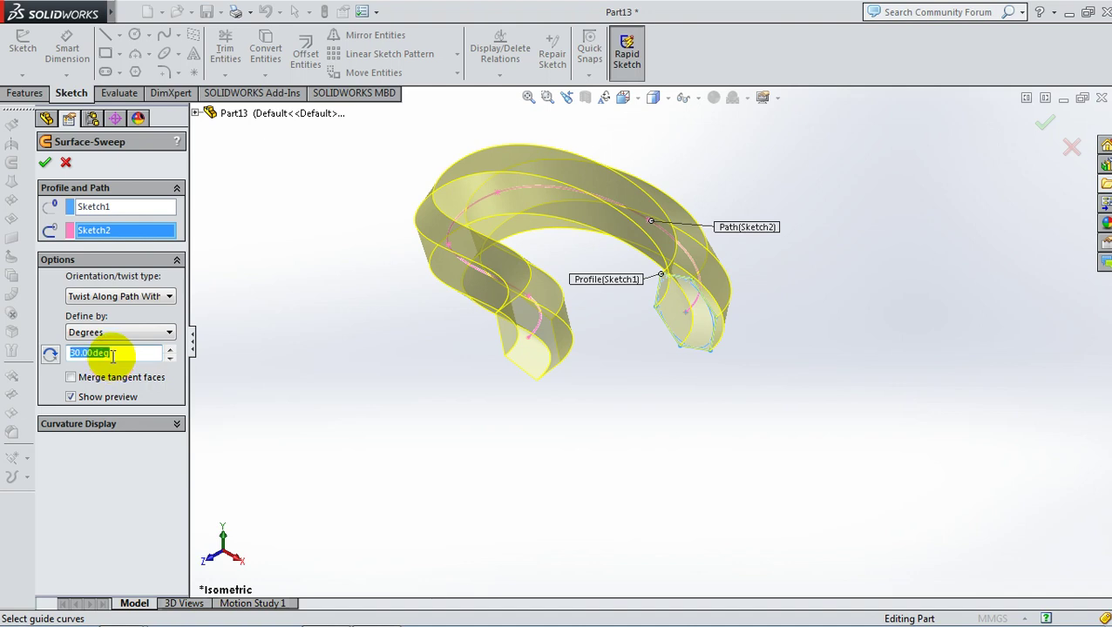
{"action": "type", "text": "60"}
{"action": "key", "text": "Return"}
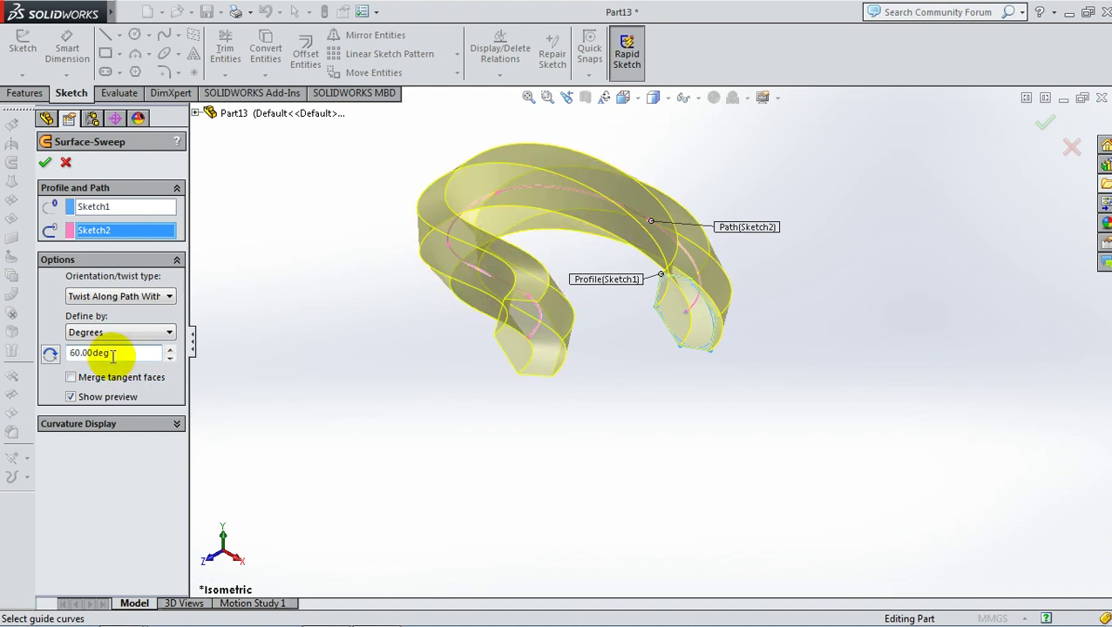
{"action": "type", "text": "12"}
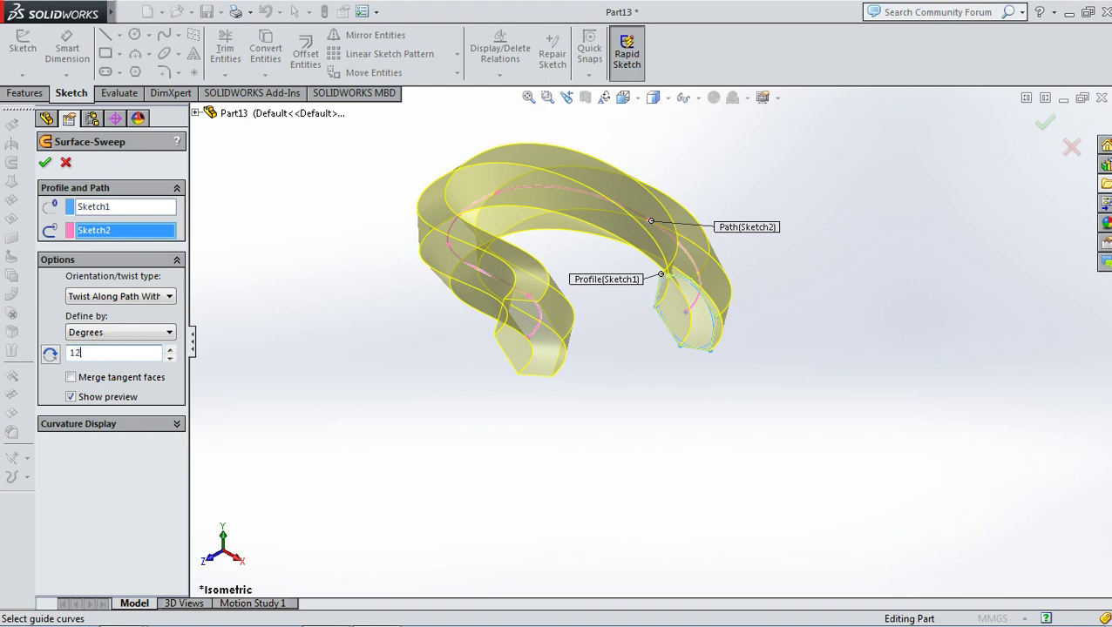
{"action": "type", "text": "0.00deg"}
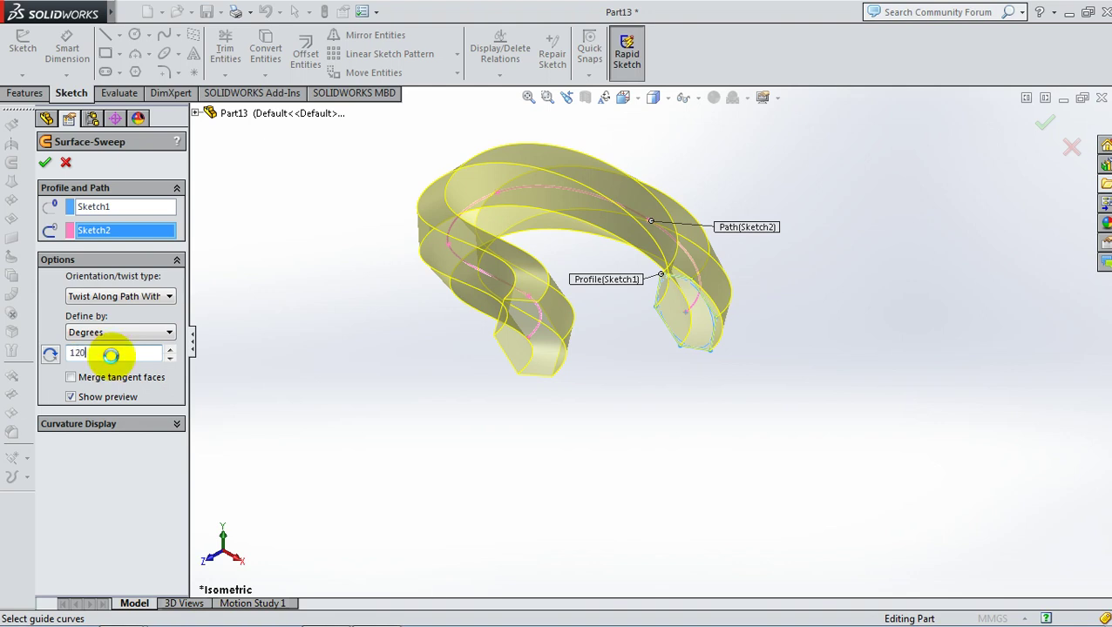
{"action": "left_click", "coordinate": [45, 163]}
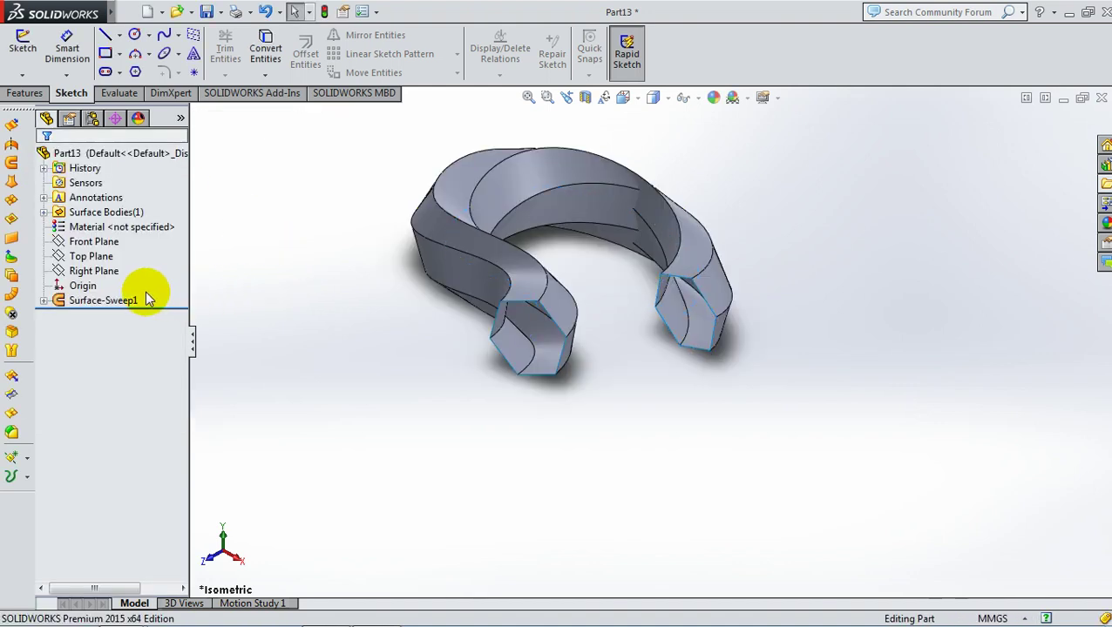
Edit Surface-Sweep1 to a plain Twist Along Path with a 30-degree twist angle and accept.
{"action": "left_click", "coordinate": [105, 303]}
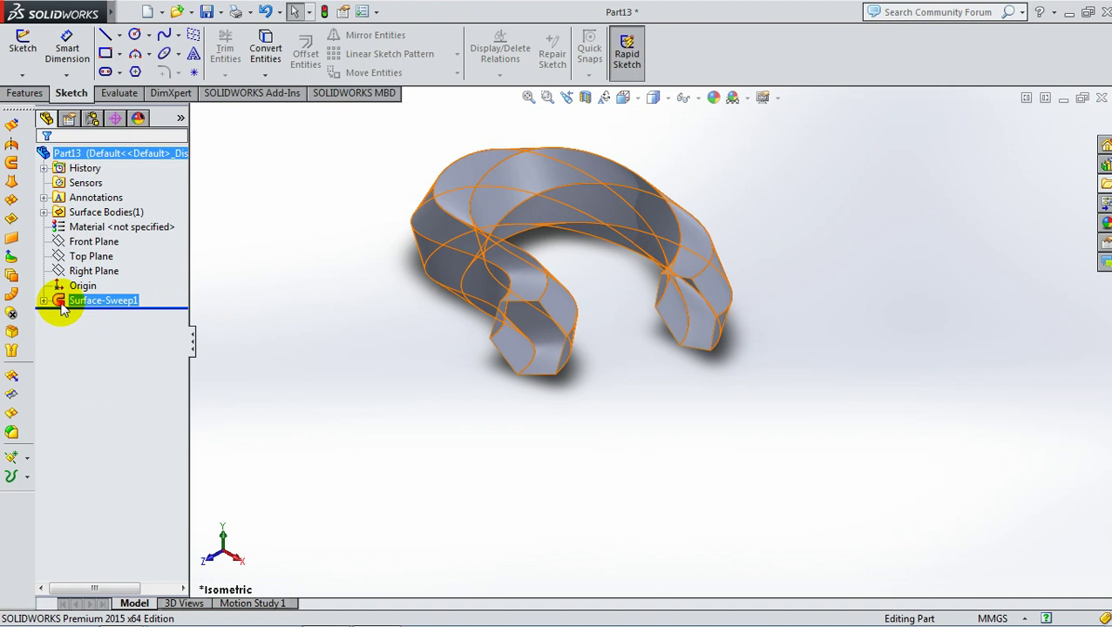
{"action": "left_click", "coordinate": [68, 303]}
{"action": "left_click", "coordinate": [75, 255]}
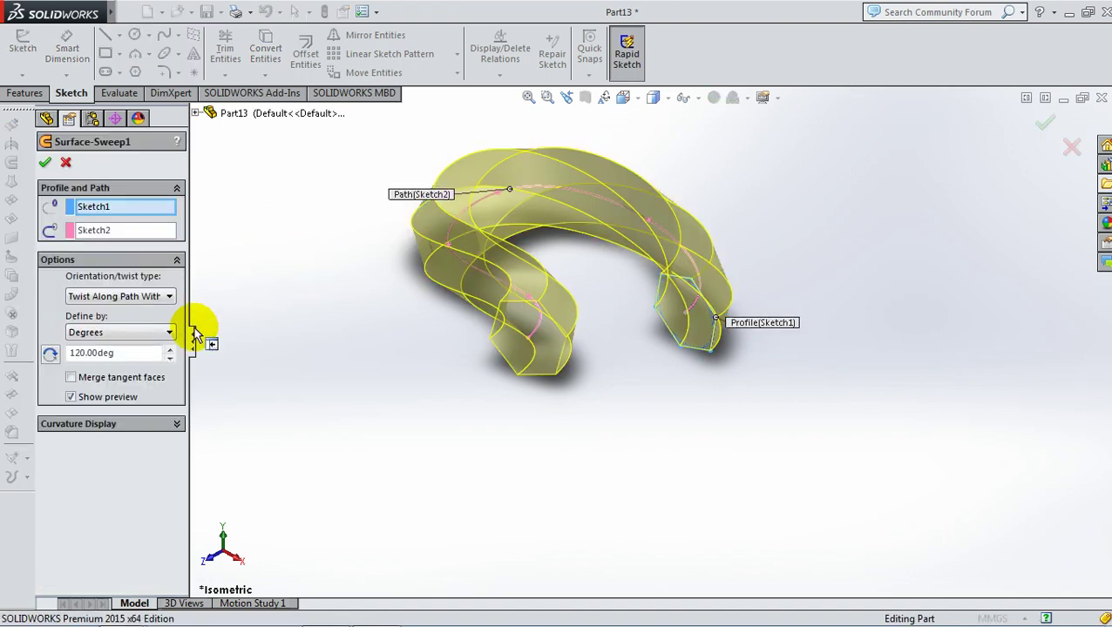
{"action": "left_click", "coordinate": [164, 298]}
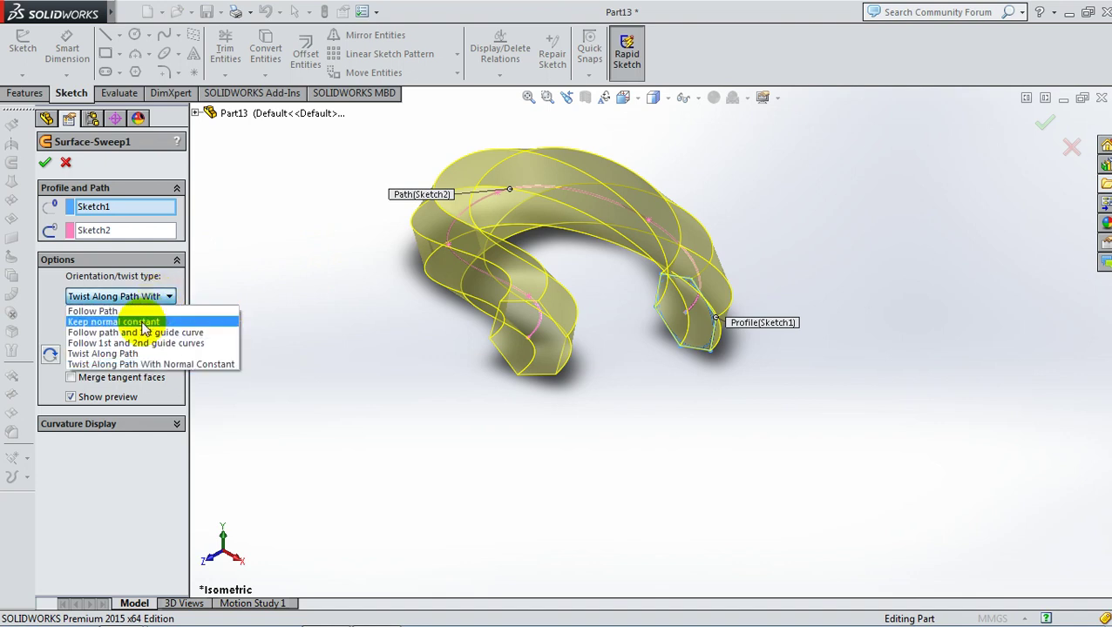
{"action": "left_click", "coordinate": [122, 352]}
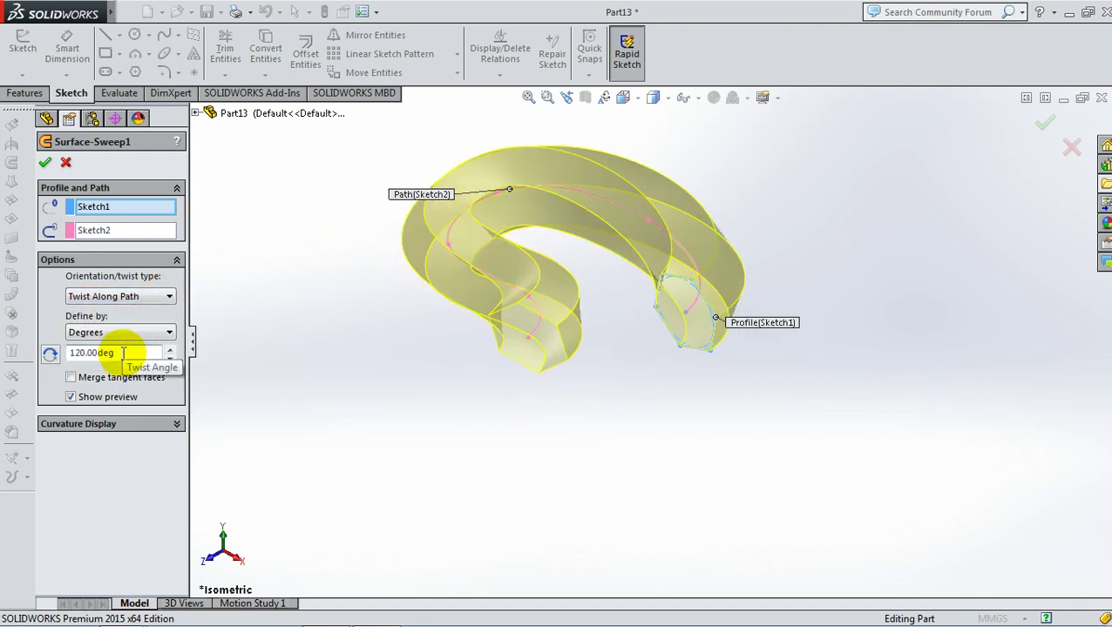
{"action": "type", "text": "30"}
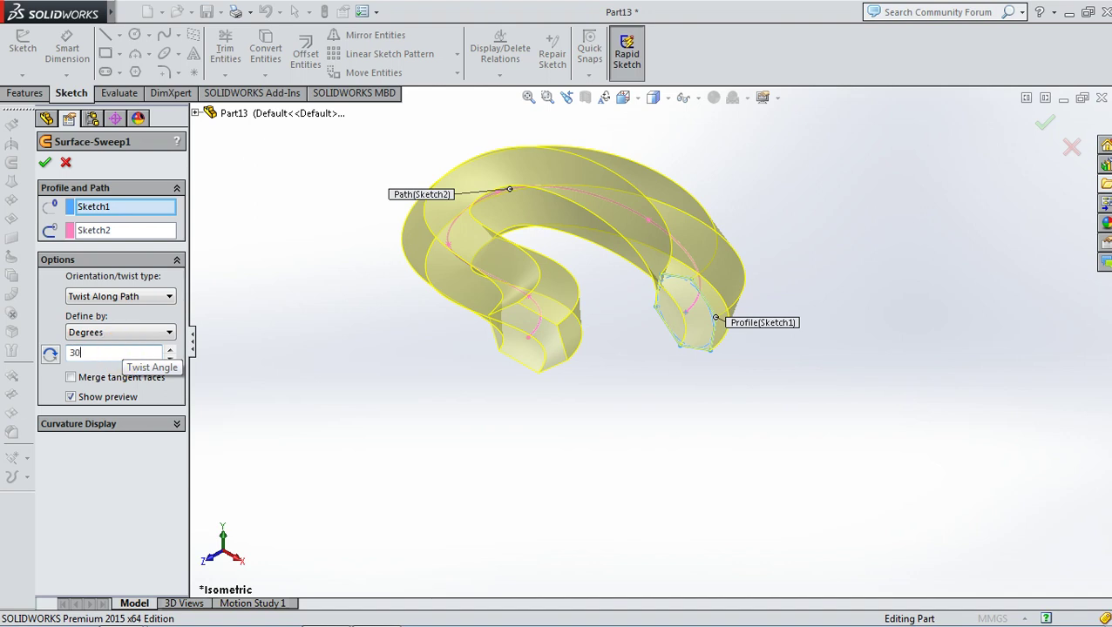
{"action": "type", "text": "60"}
{"action": "key", "text": "Return"}
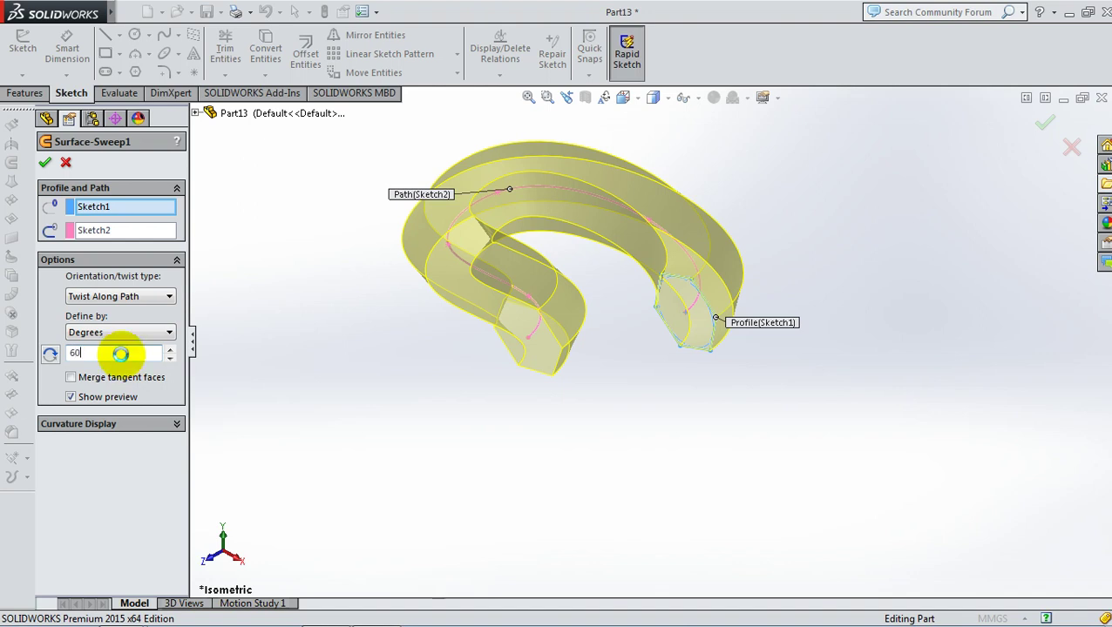
{"action": "left_click", "coordinate": [50, 162]}
{"action": "left_click", "coordinate": [336, 343]}
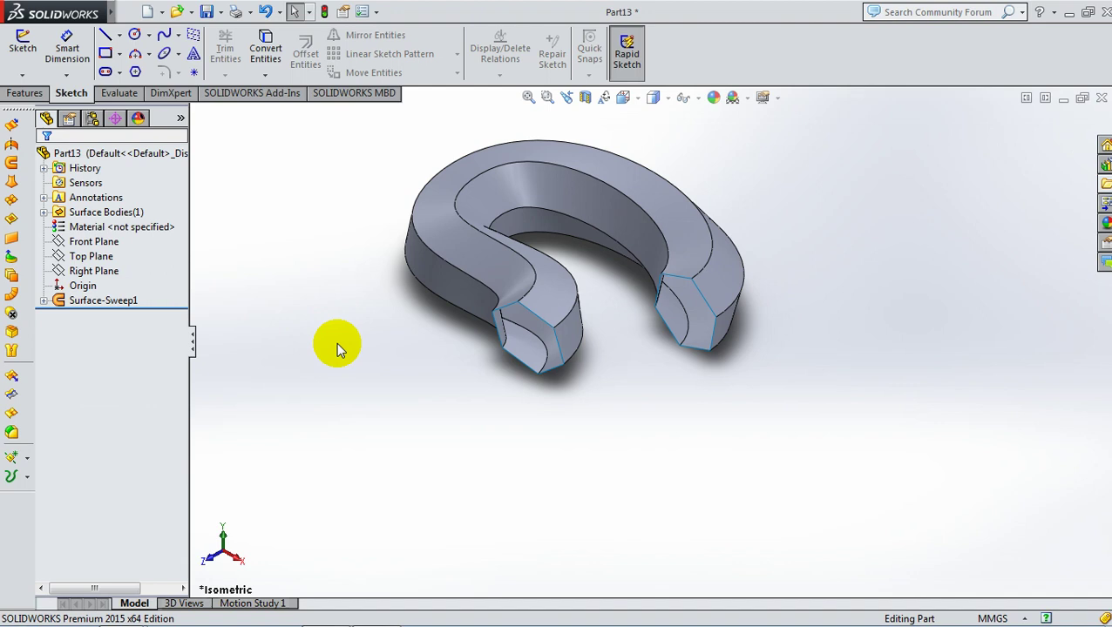
Edit Surface-Sweep1 to define twist by Turns, trying 5 and 3 turns before entering 2.
{"action": "left_click", "coordinate": [61, 305]}
{"action": "left_click", "coordinate": [69, 258]}
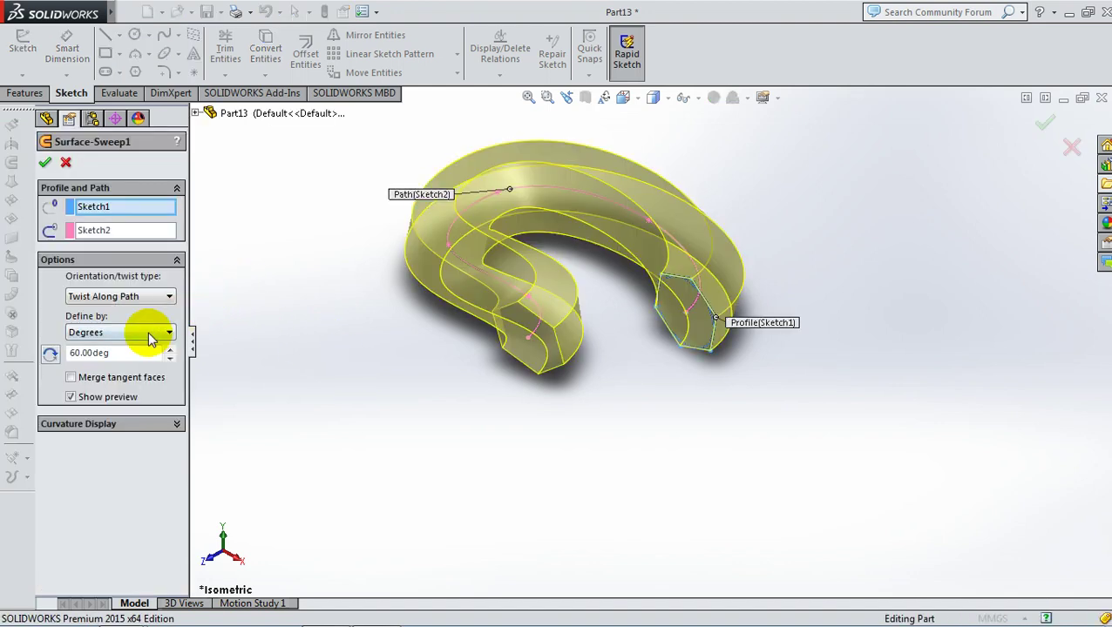
{"action": "left_click", "coordinate": [150, 338]}
{"action": "left_click", "coordinate": [133, 369]}
{"action": "type", "text": "2"}
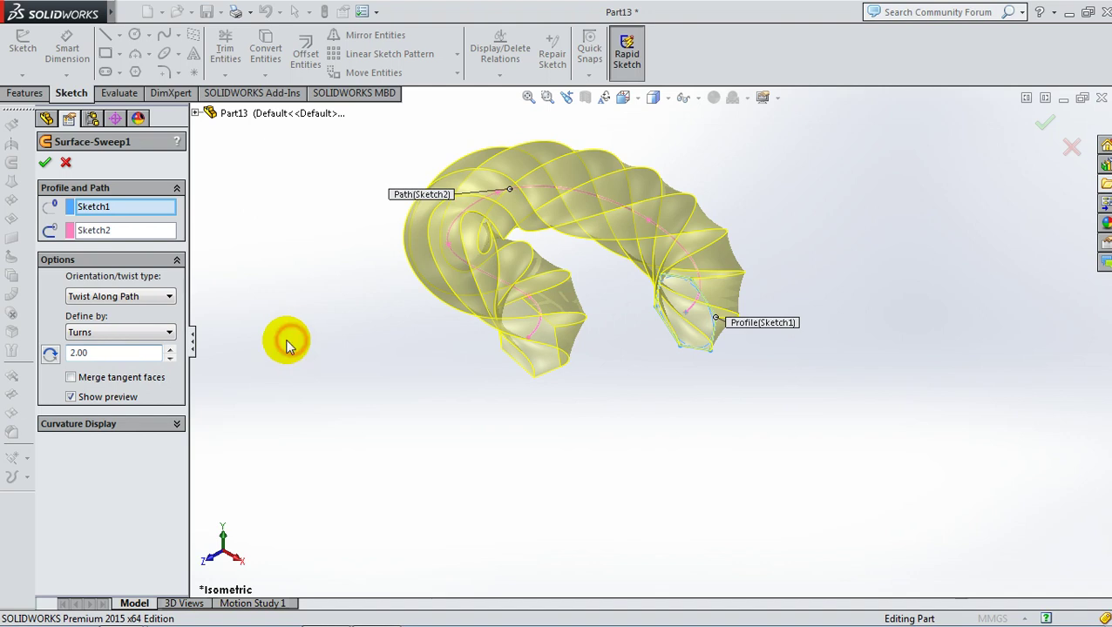
{"action": "middle_click_drag", "start_coordinate": [367, 329], "coordinate": [434, 332], "text": "ctrl"}
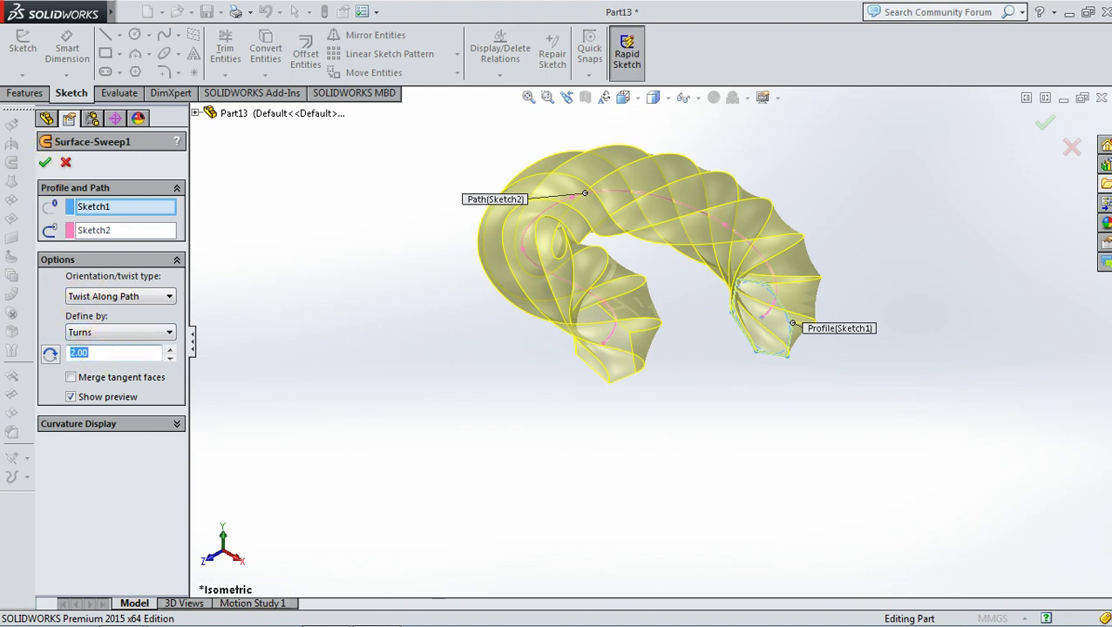
{"action": "type", "text": "5"}
{"action": "key", "text": "Return"}
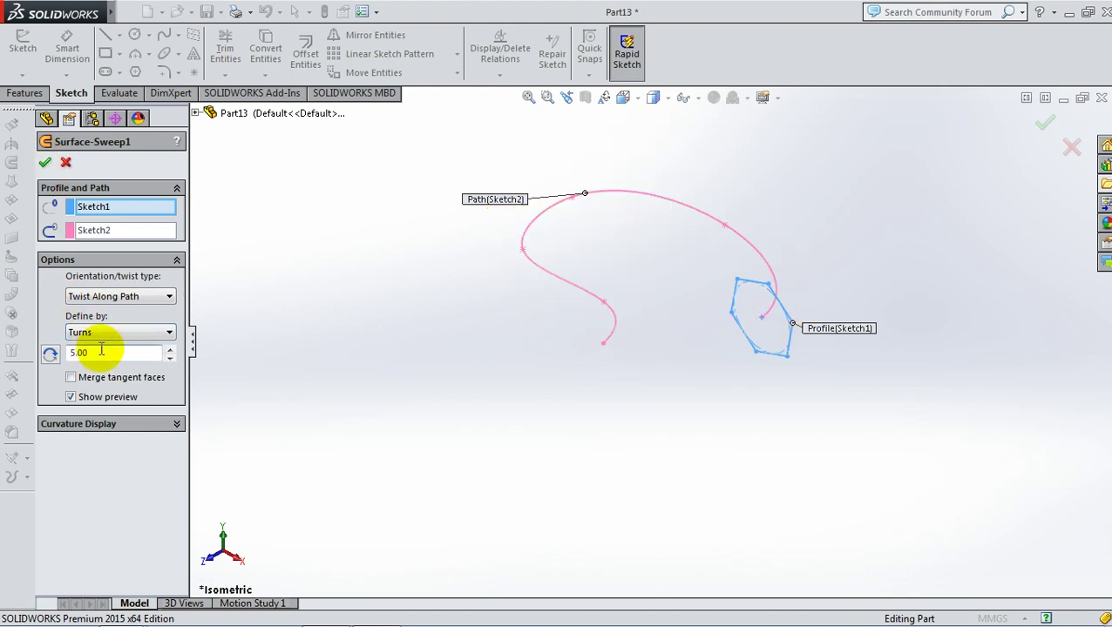
{"action": "type", "text": "3"}
{"action": "key", "text": "Return"}
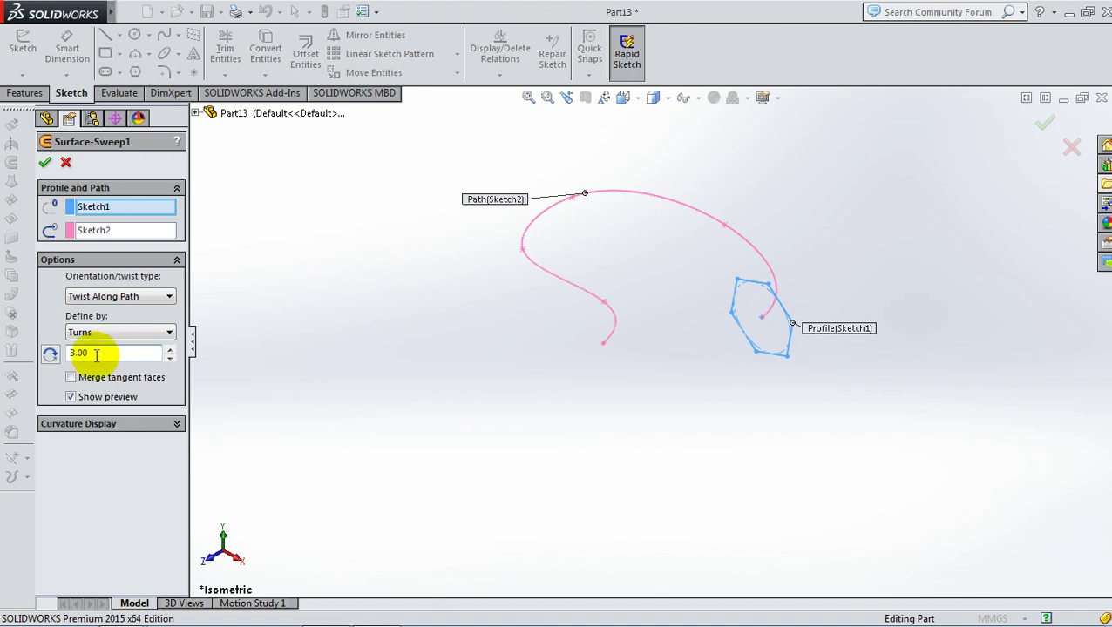
{"action": "type", "text": "2"}
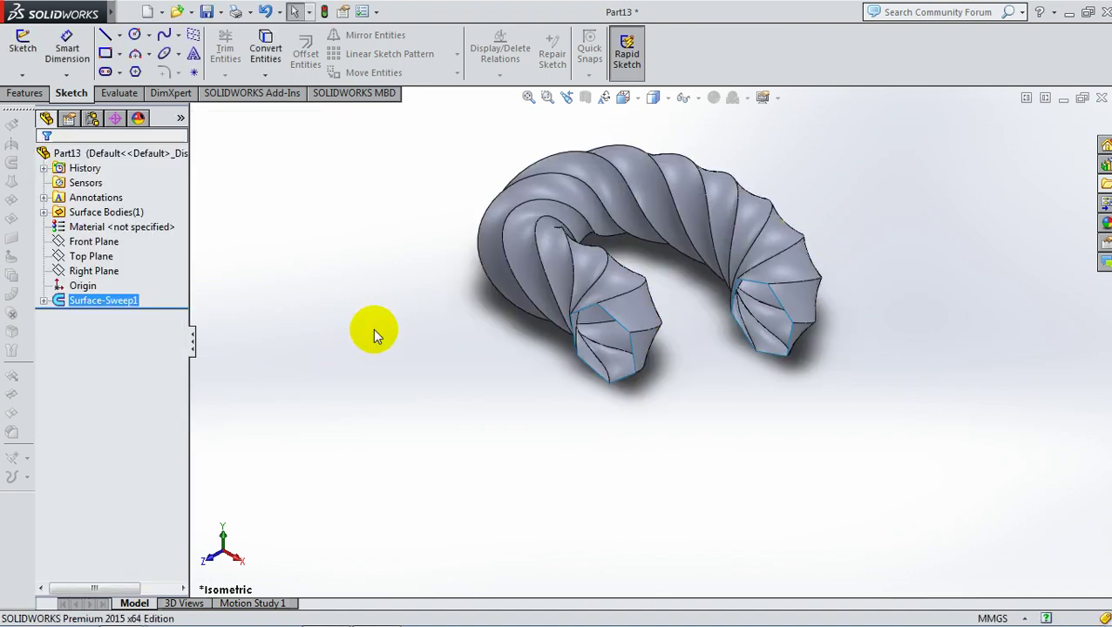
{"action": "scroll", "coordinate": [730, 336], "scroll_direction": "down", "scroll_amount": 3}
{"action": "scroll", "coordinate": [730, 334], "scroll_direction": "up", "scroll_amount": 3}
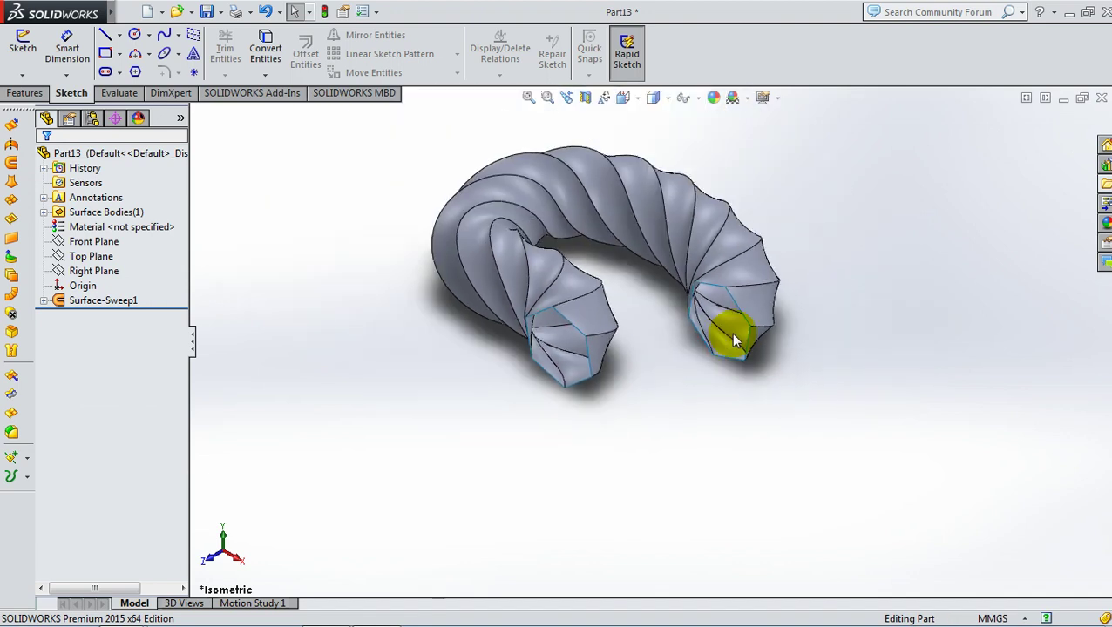
{"action": "scroll", "coordinate": [730, 333], "scroll_direction": "up", "scroll_amount": 2}
{"action": "scroll", "coordinate": [719, 311], "scroll_direction": "down", "scroll_amount": 1}
{"action": "key", "text": "z"}
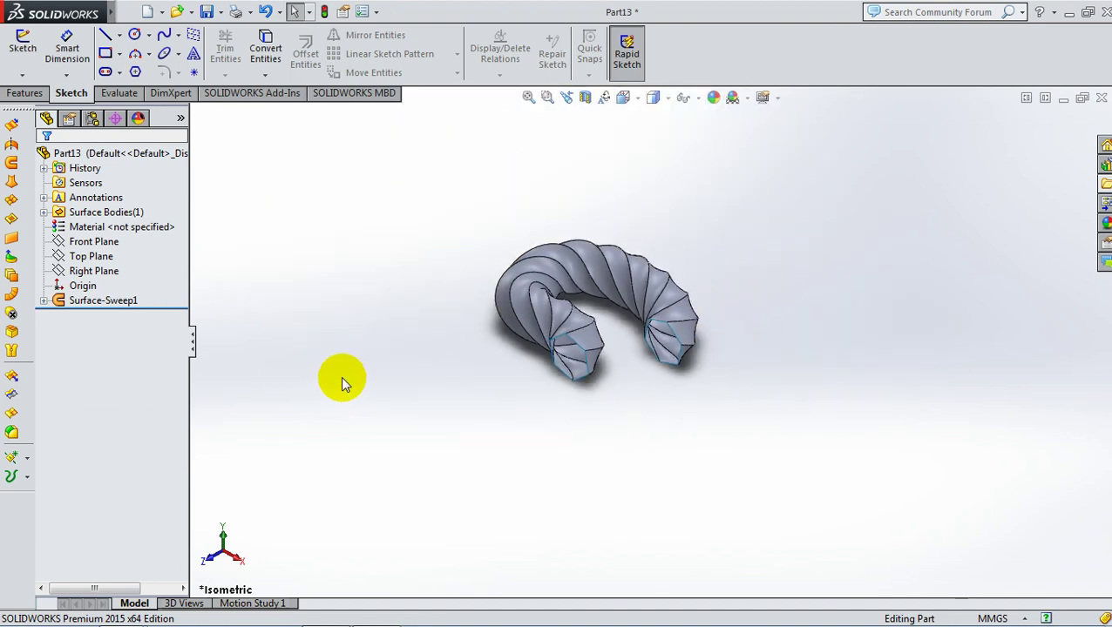
{"action": "right_click", "coordinate": [372, 350]}
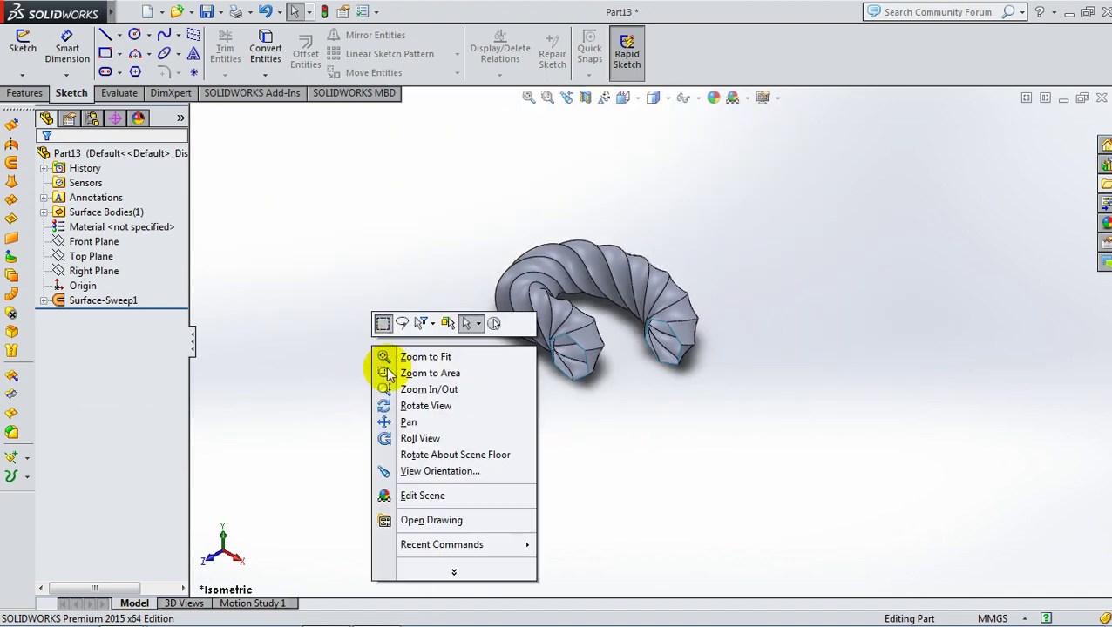
{"action": "left_click", "coordinate": [424, 406]}
{"action": "mouse_move", "coordinate": [480, 433]}
{"action": "left_mouse_down"}
{"action": "mouse_move", "coordinate": [581, 221]}
{"action": "mouse_move", "coordinate": [582, 322]}
{"action": "mouse_move", "coordinate": [489, 370]}
{"action": "mouse_move", "coordinate": [397, 379]}
{"action": "mouse_move", "coordinate": [421, 273]}
{"action": "mouse_move", "coordinate": [530, 258]}
{"action": "mouse_move", "coordinate": [622, 189]}
{"action": "mouse_move", "coordinate": [640, 218]}
{"action": "left_mouse_up"}
{"action": "key", "text": "space"}
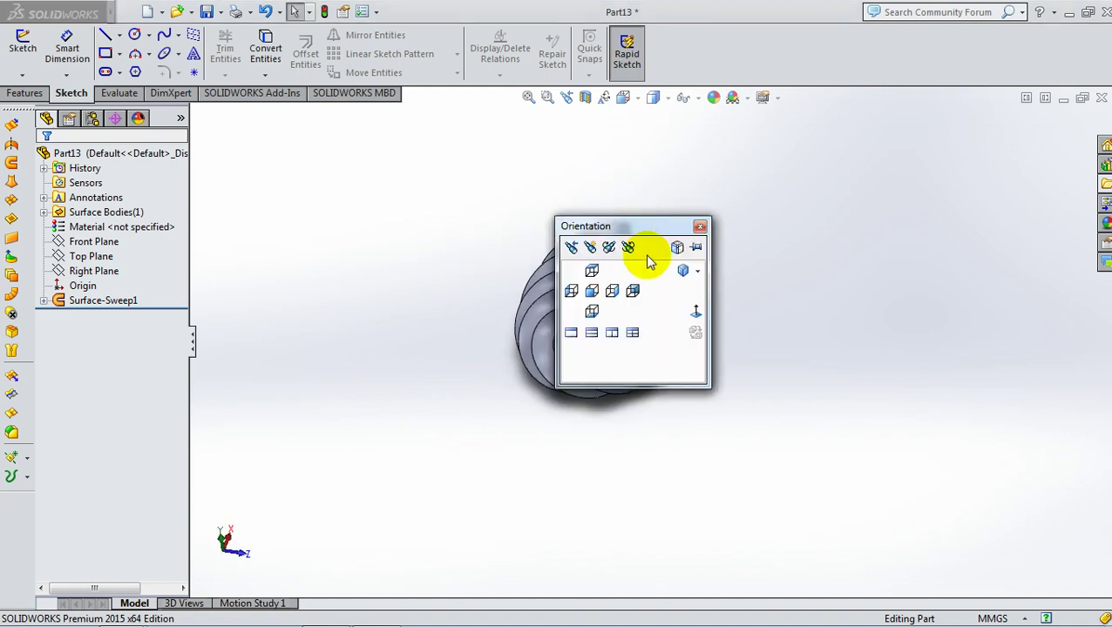
{"action": "left_click", "coordinate": [694, 312]}
{"action": "key", "text": "space"}
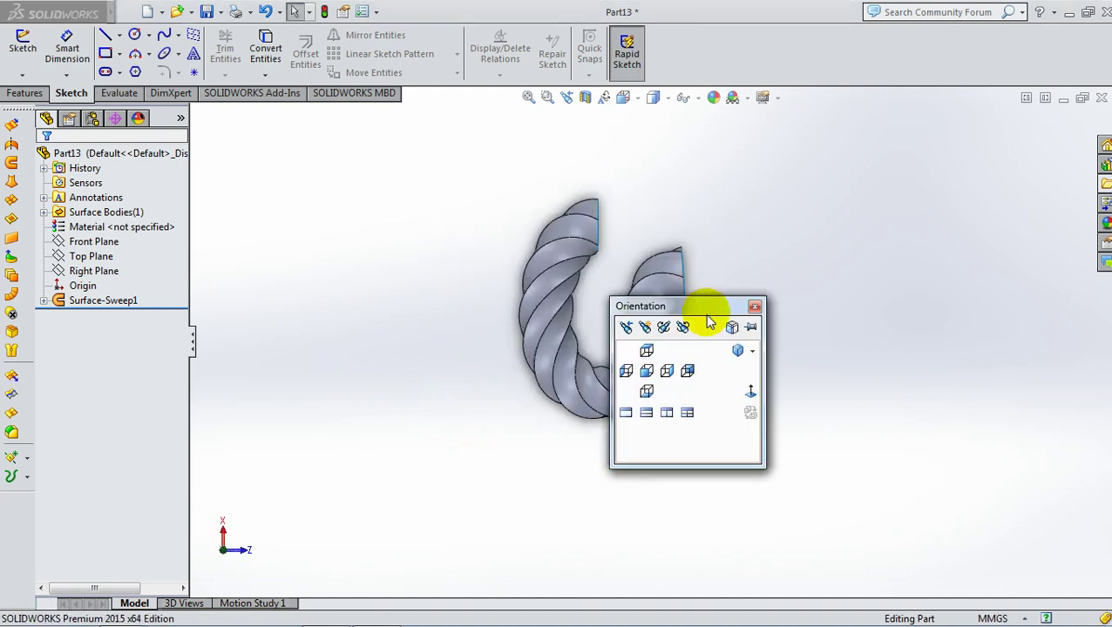
{"action": "left_click", "coordinate": [738, 353]}
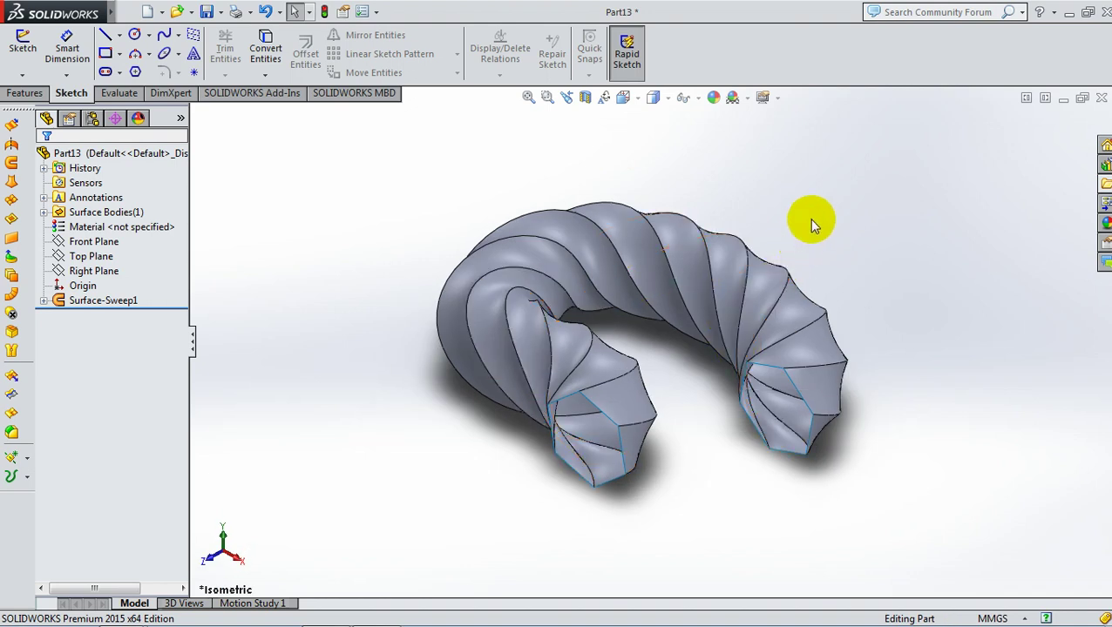